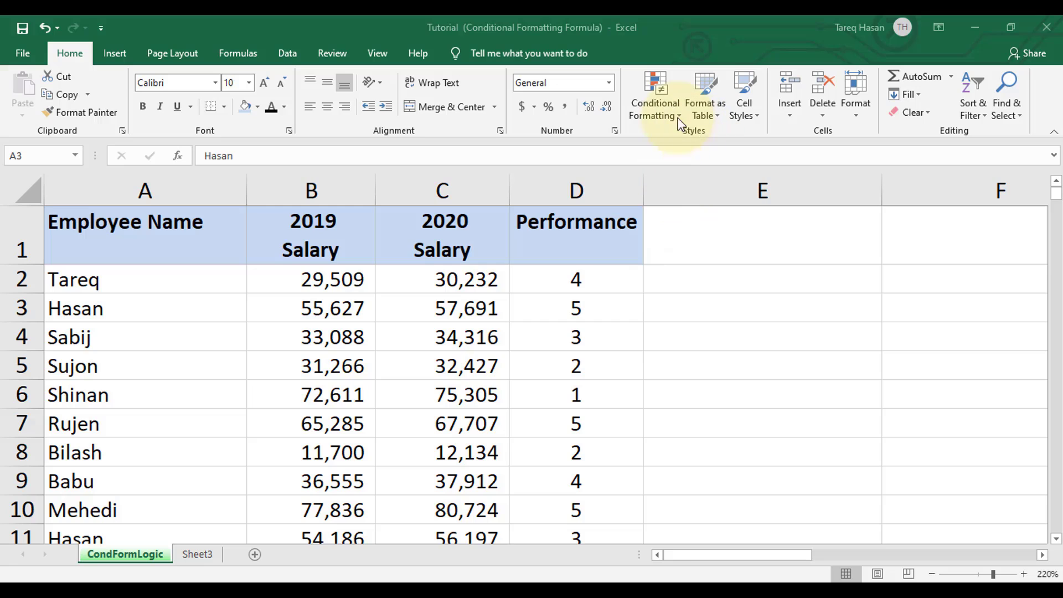
click(673, 277)
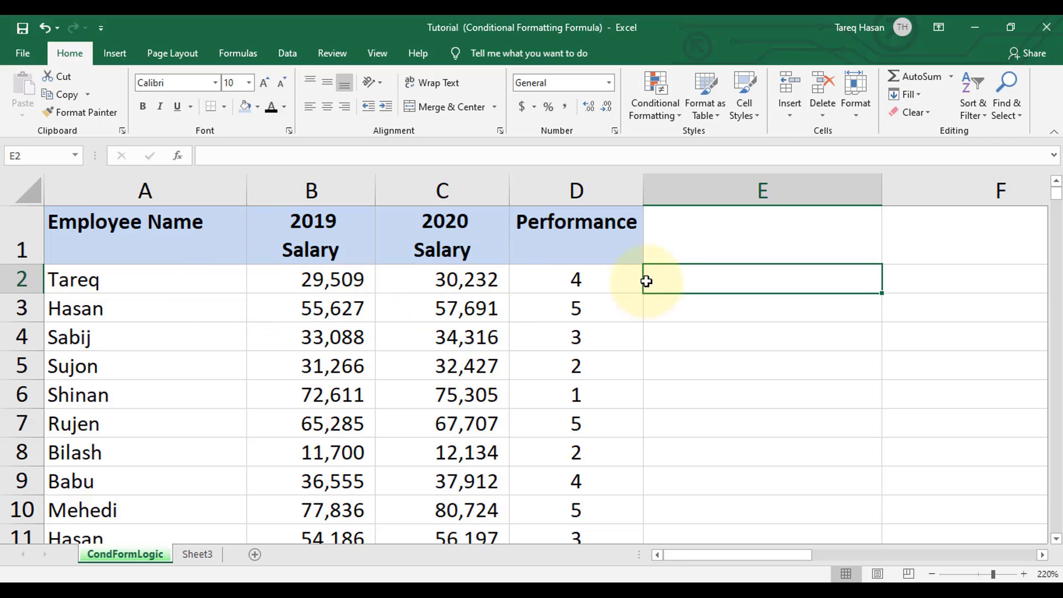
click(598, 294)
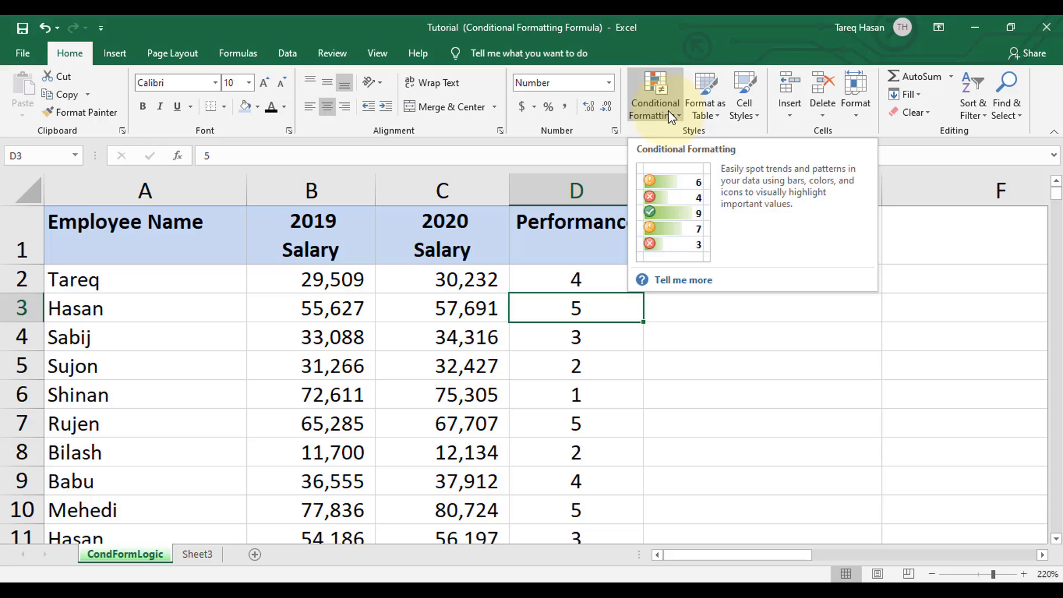
click(596, 280)
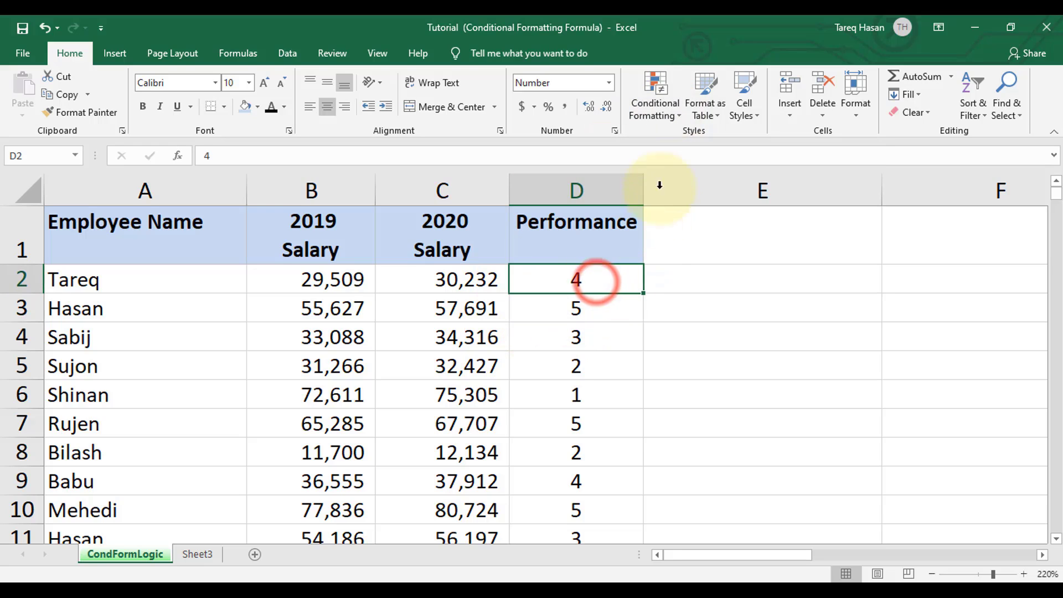
click(656, 102)
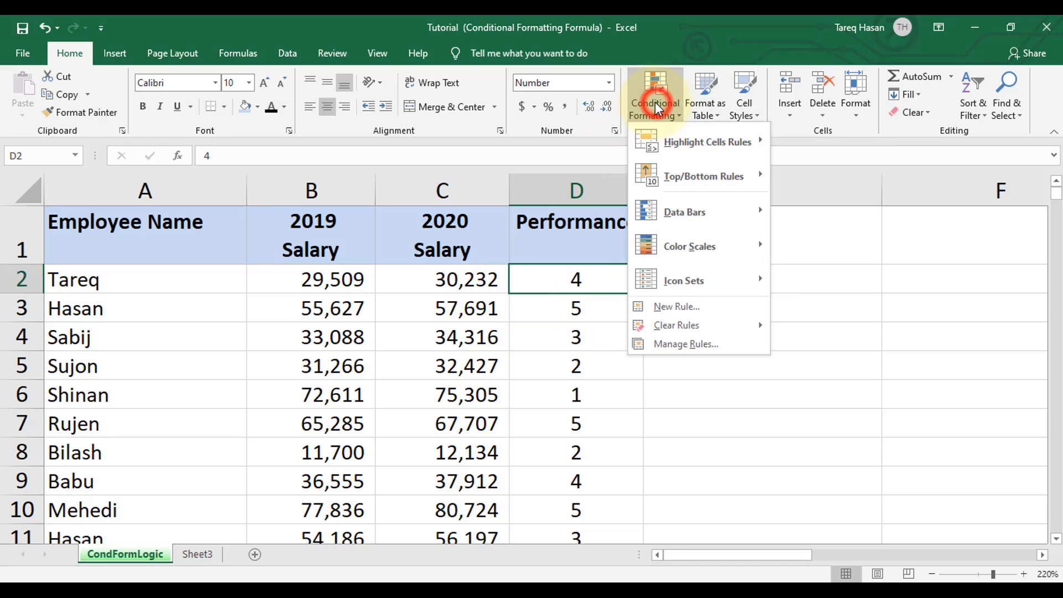
mouse_move(703, 151)
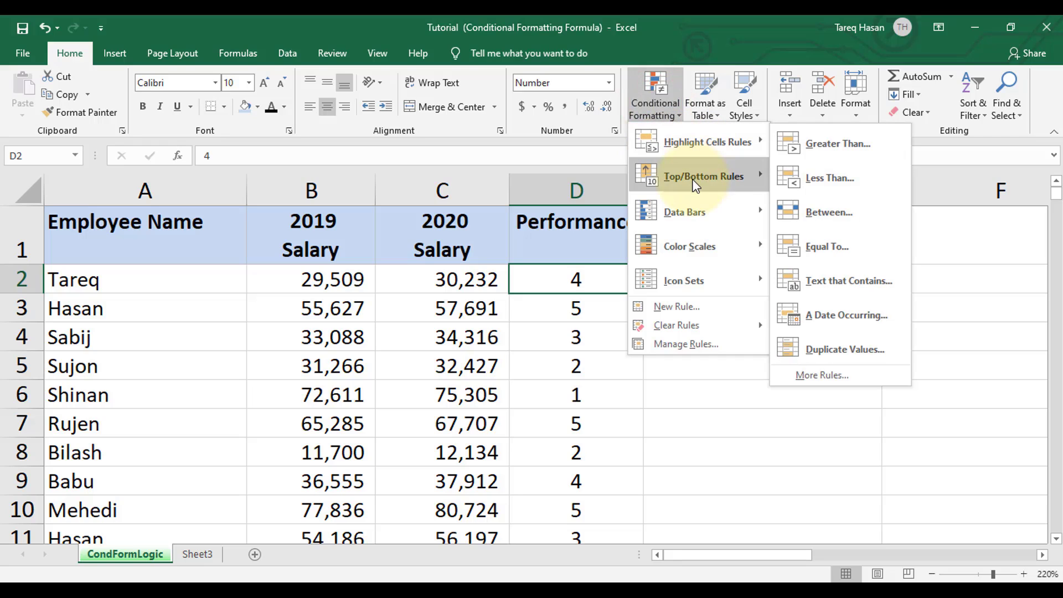
mouse_move(692, 178)
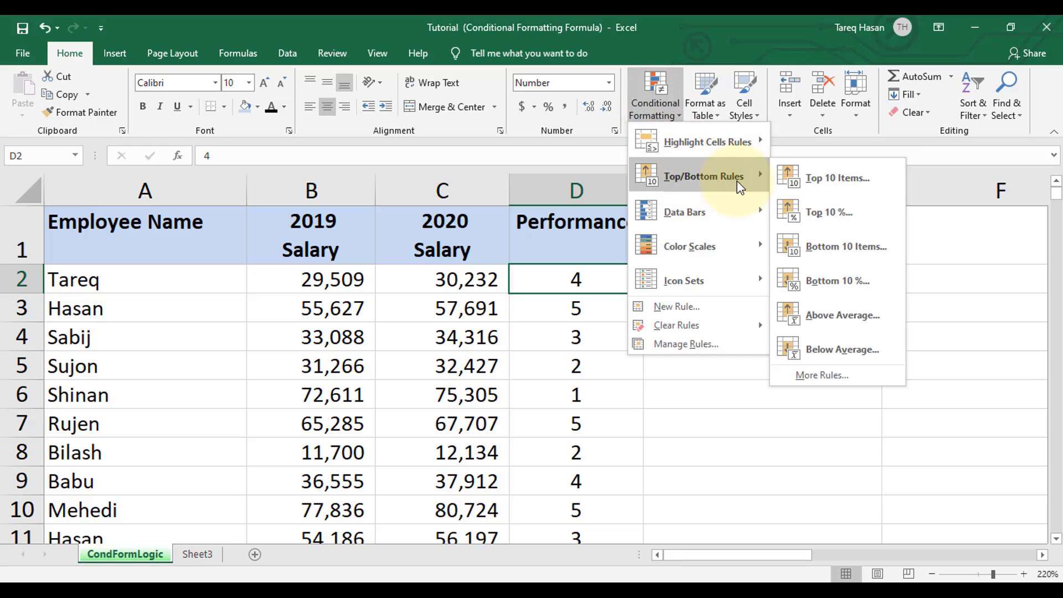
mouse_move(702, 215)
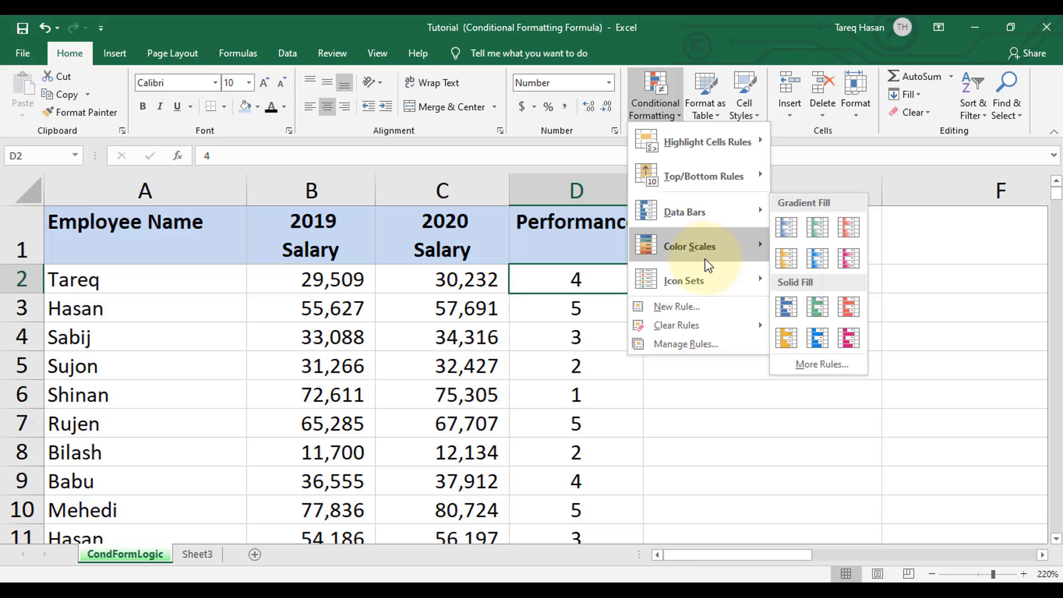
mouse_move(705, 283)
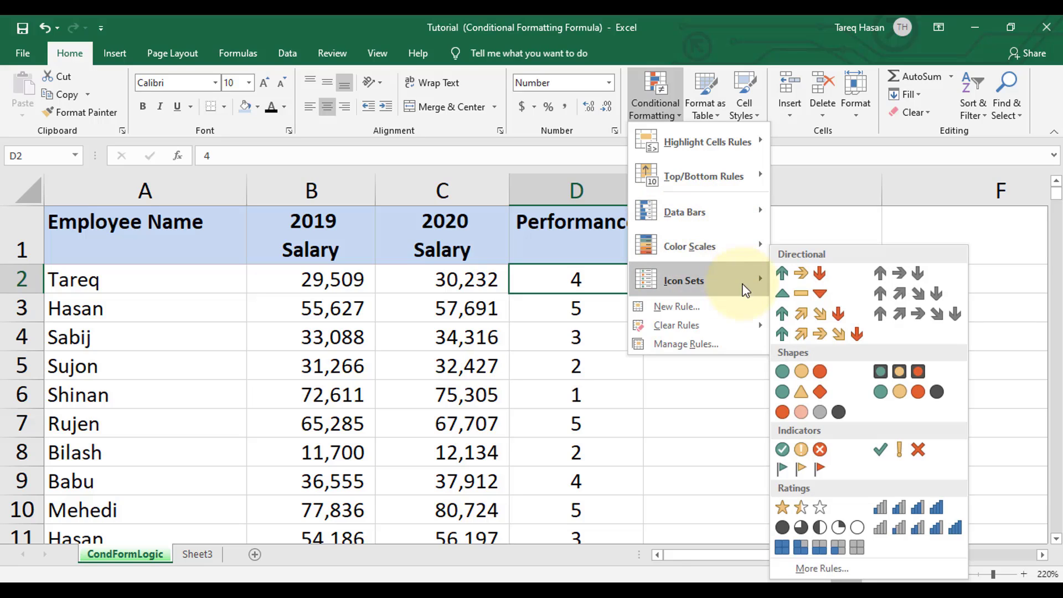
mouse_move(705, 321)
click(679, 394)
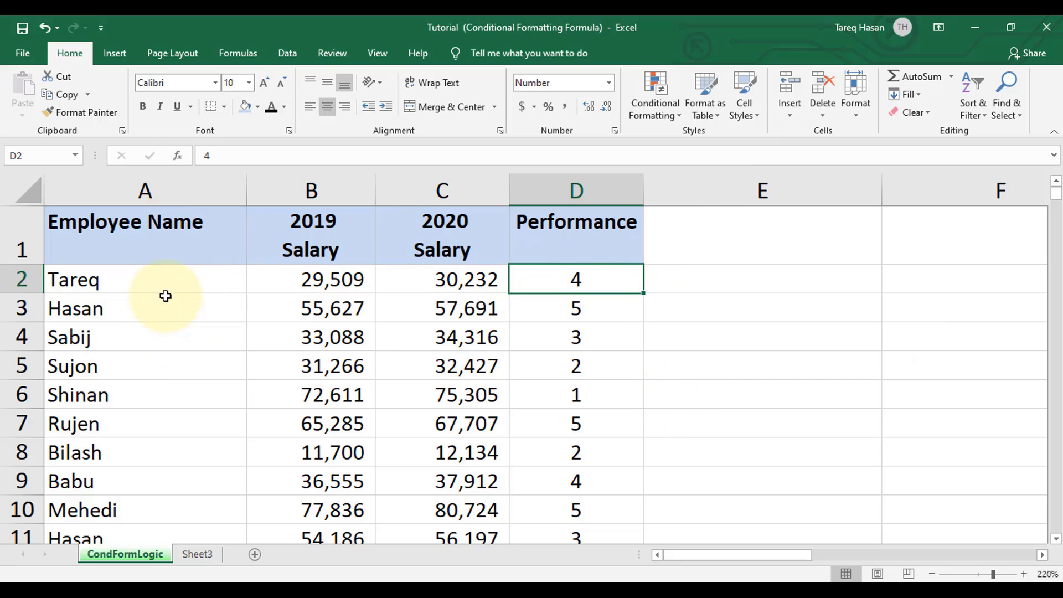
Look through the employee table to its last row and examine the ratings in the Performance column
scroll(249, 370, down, 20)
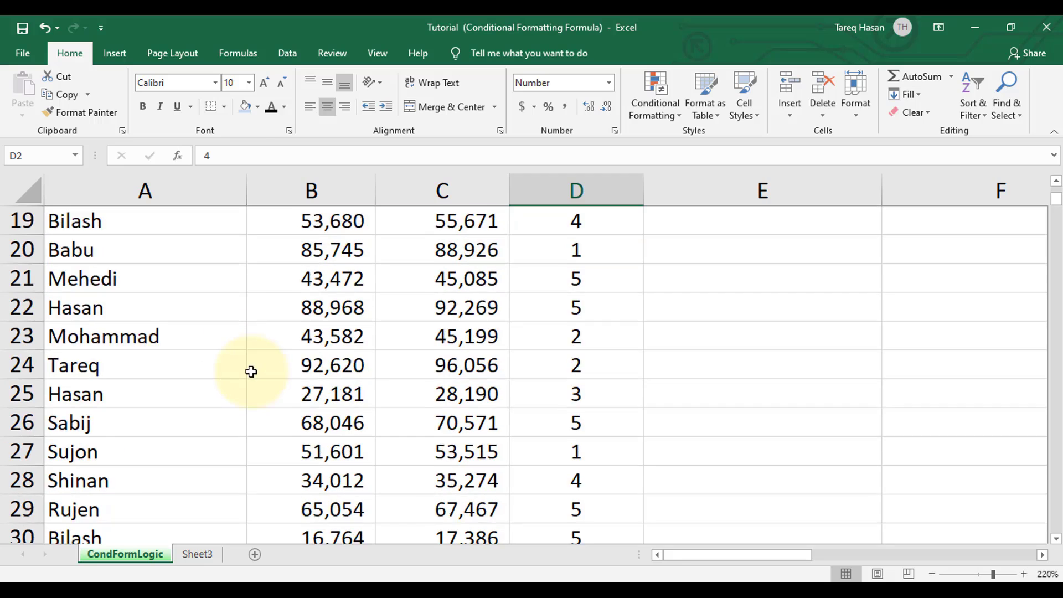
scroll(251, 371, down, 15)
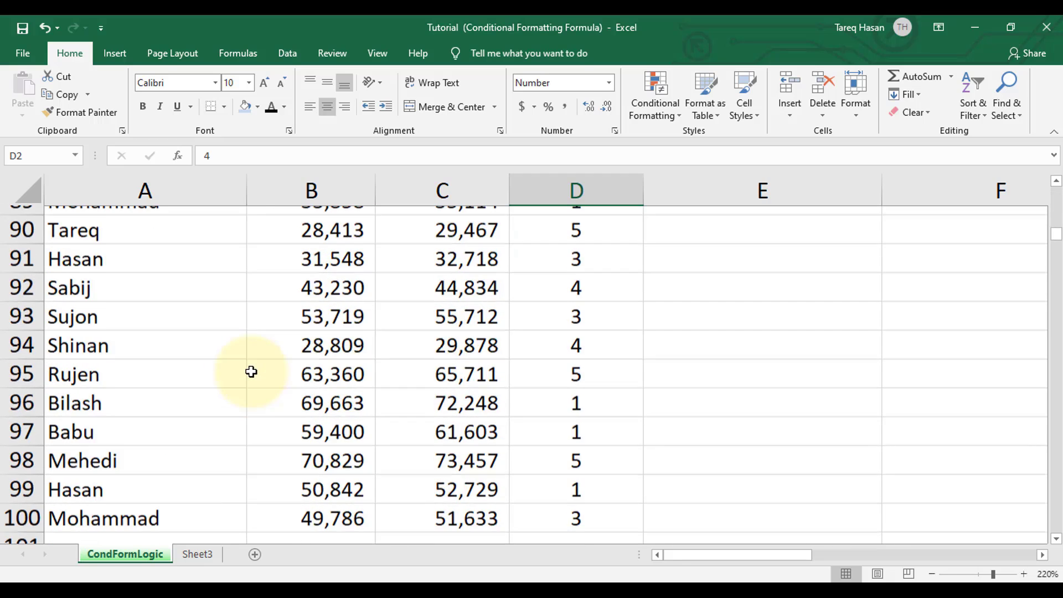
scroll(251, 371, up, 7)
scroll(251, 371, up, 19)
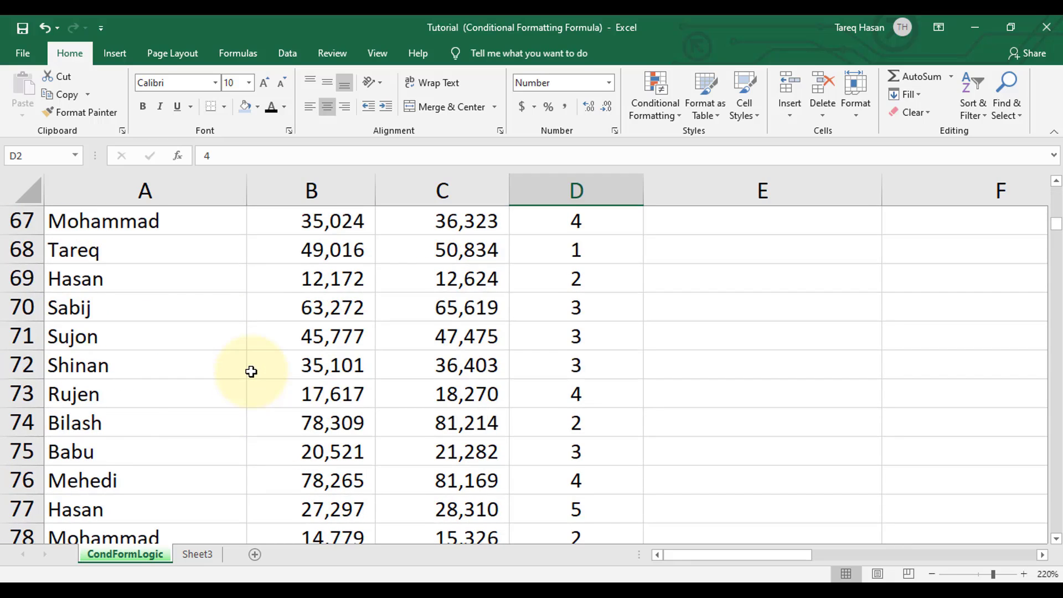
scroll(250, 370, up, 10)
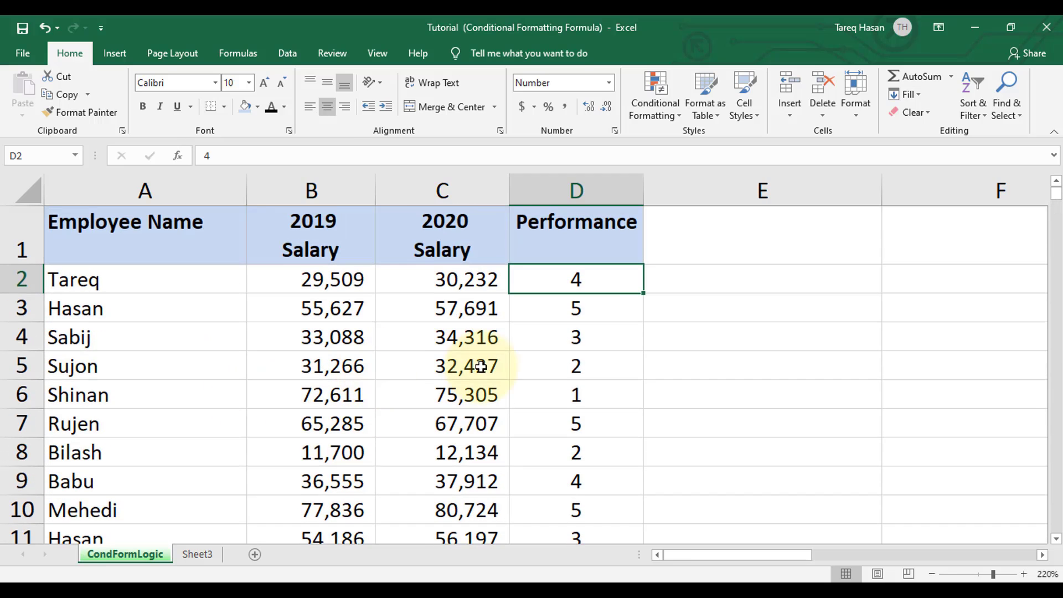
click(591, 306)
click(589, 422)
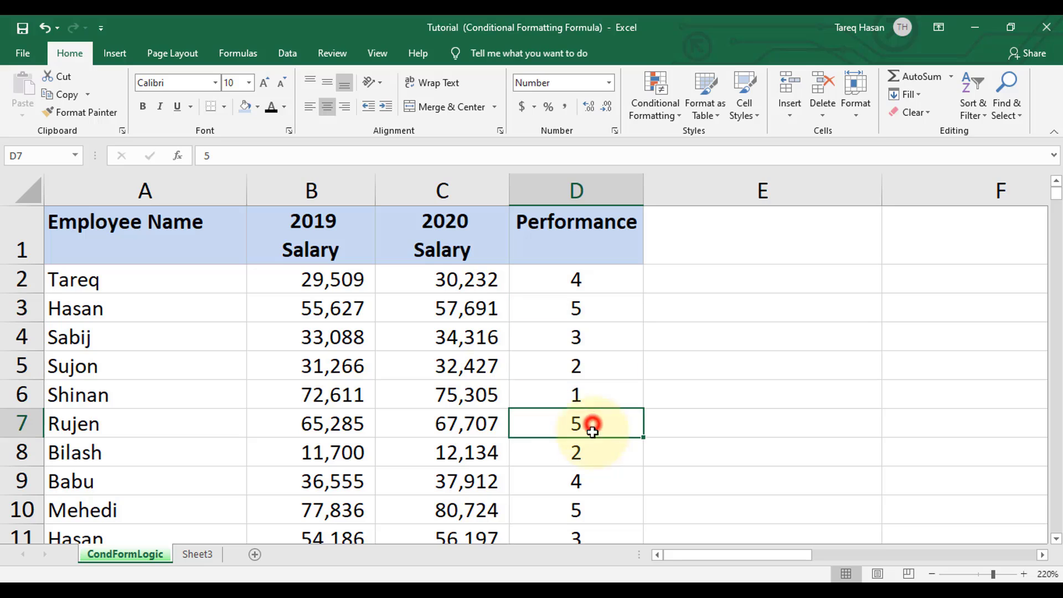
click(588, 454)
click(585, 505)
Set up an Equal To highlight rule for columns A through D that matches cells with the value 5
drag(110, 190, 584, 189)
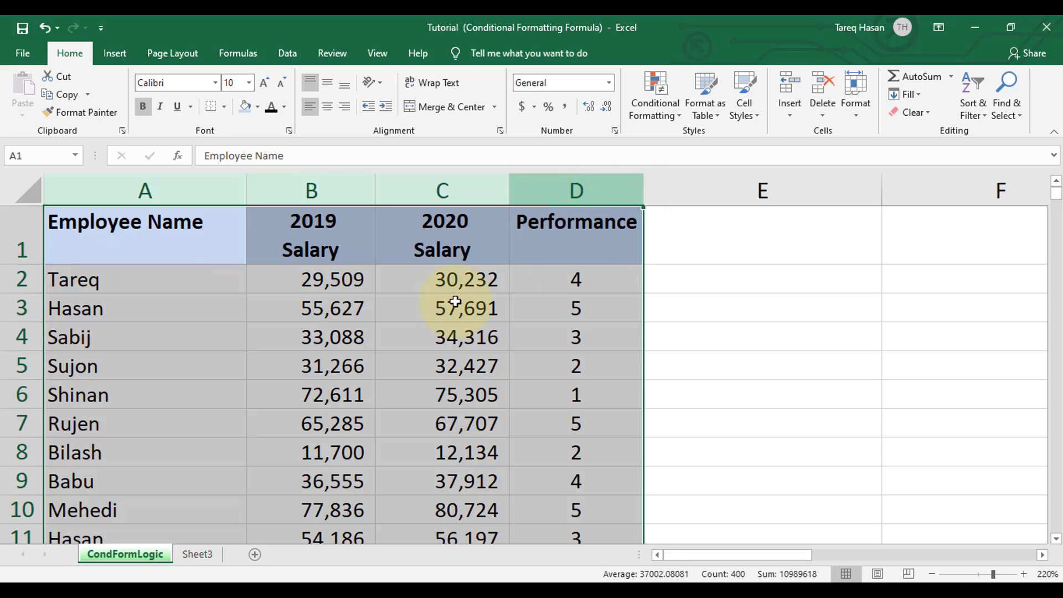
click(669, 105)
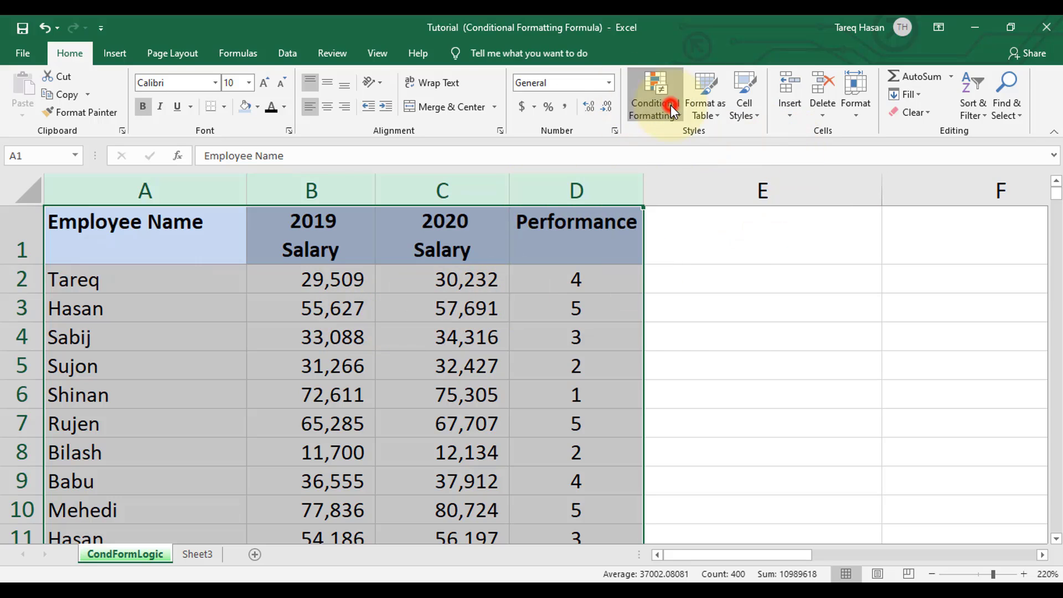
mouse_move(672, 145)
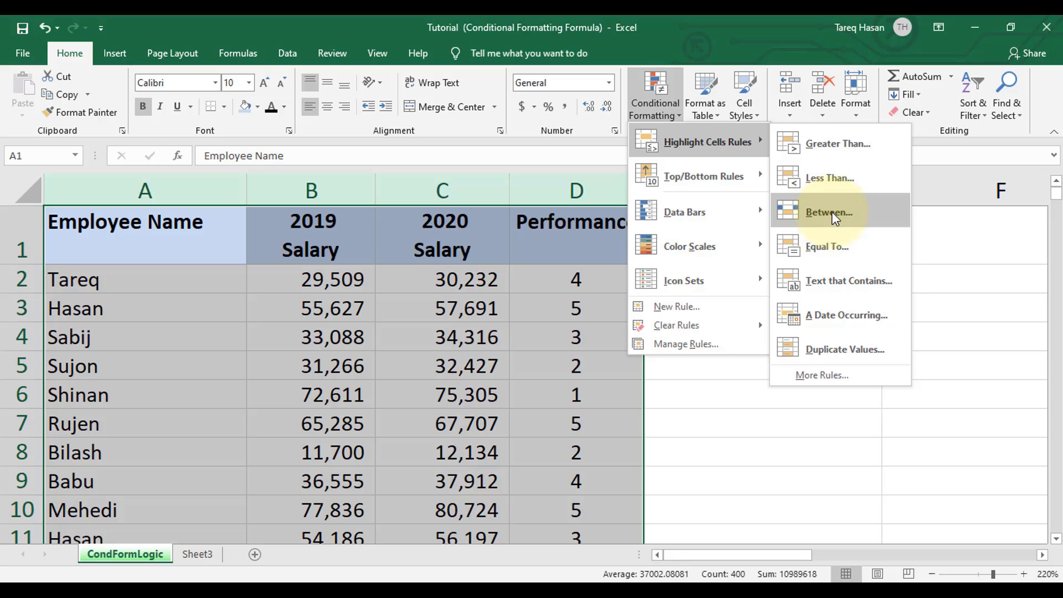
click(831, 247)
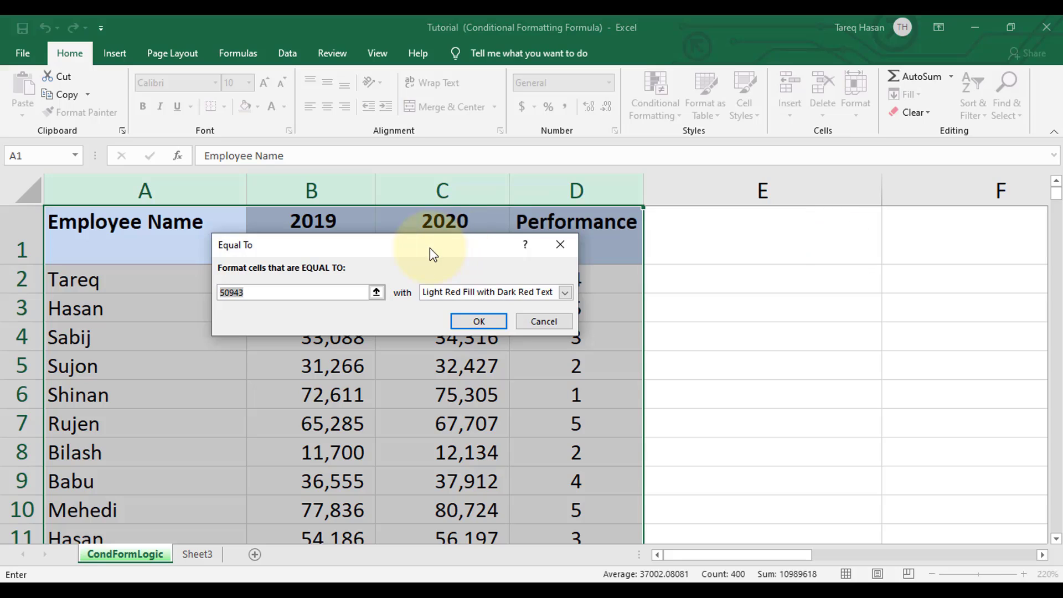
drag(430, 248, 640, 215)
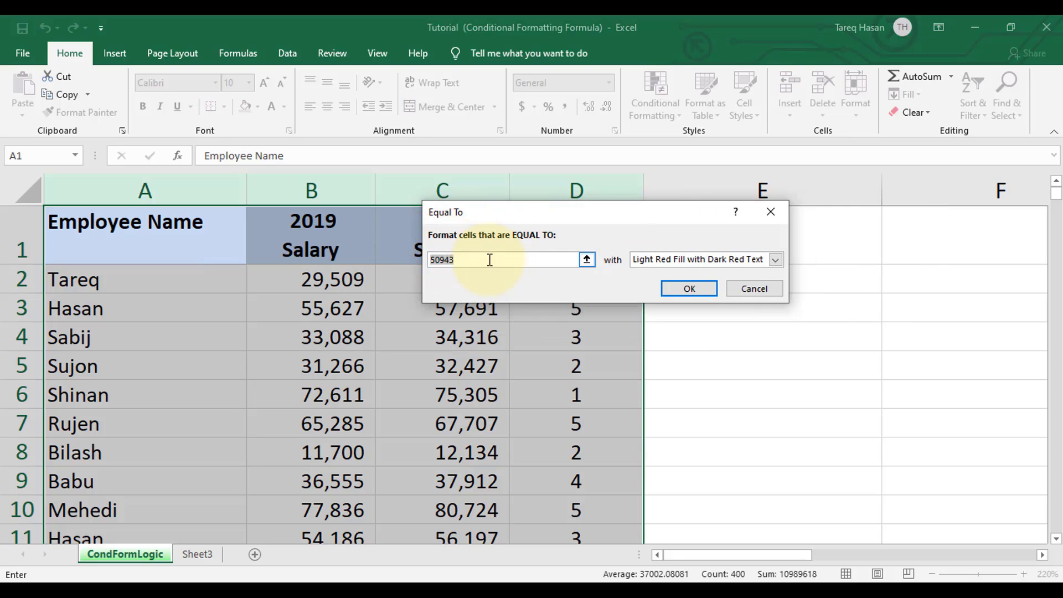
text(5)
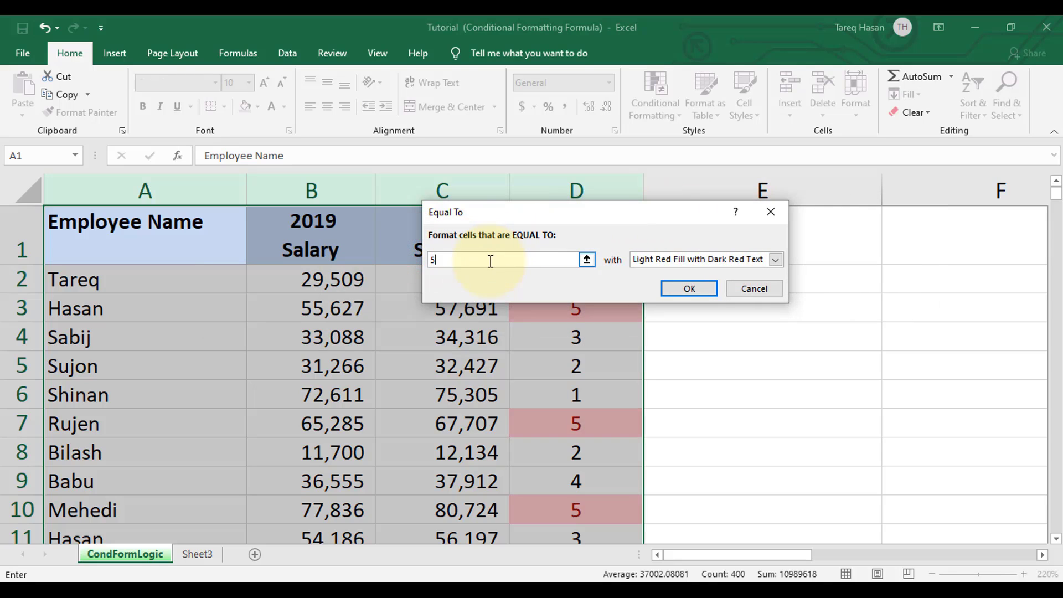
Format the rule's matching cells with Green Fill with Dark Green Text and apply the rule
drag(653, 221, 345, 255)
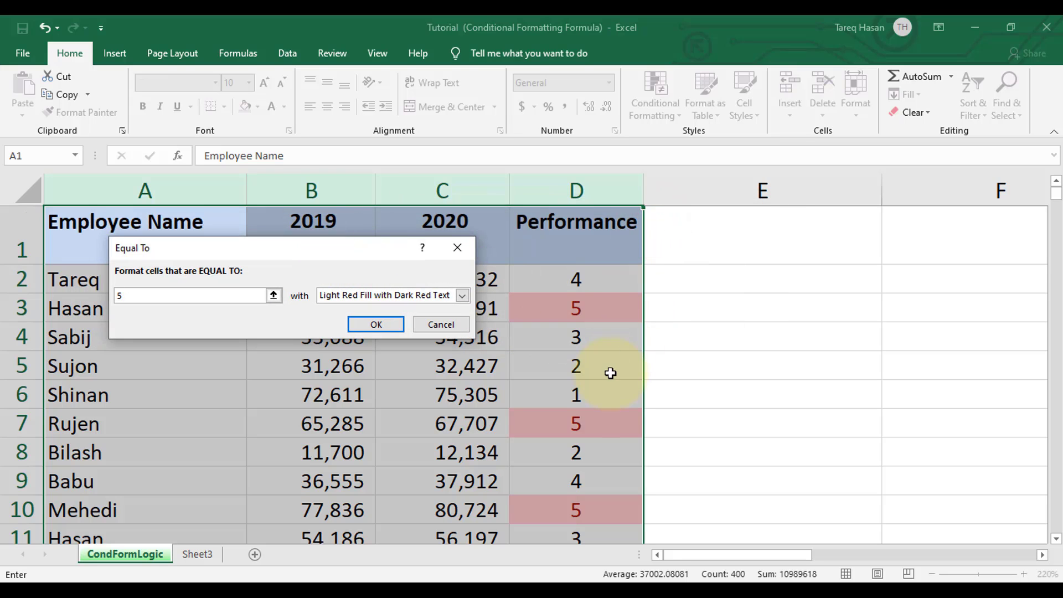
scroll(610, 372, down, 7)
scroll(610, 372, up, 4)
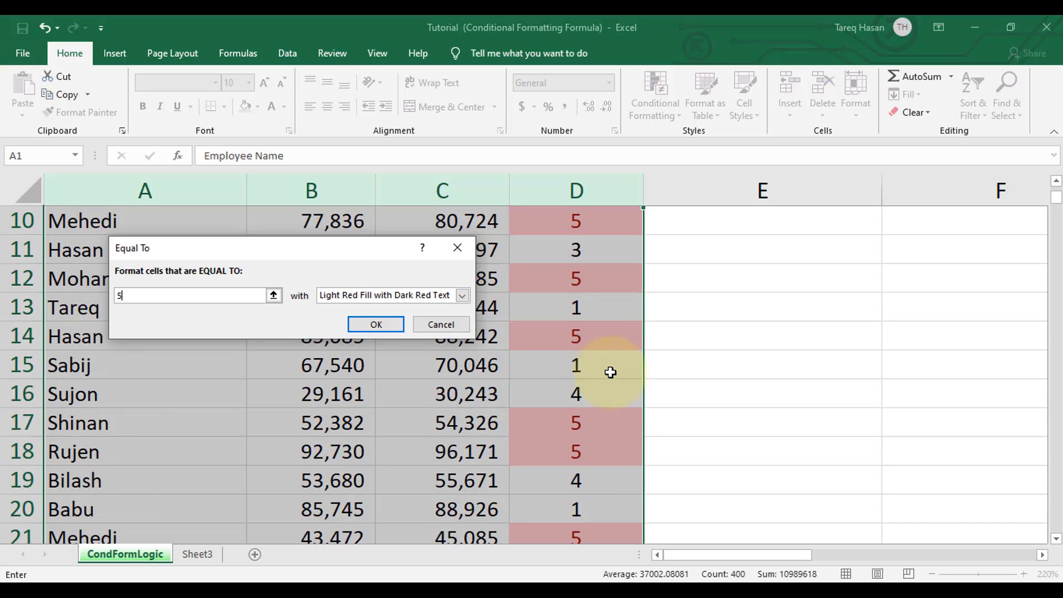
scroll(610, 373, up, 3)
drag(294, 251, 369, 243)
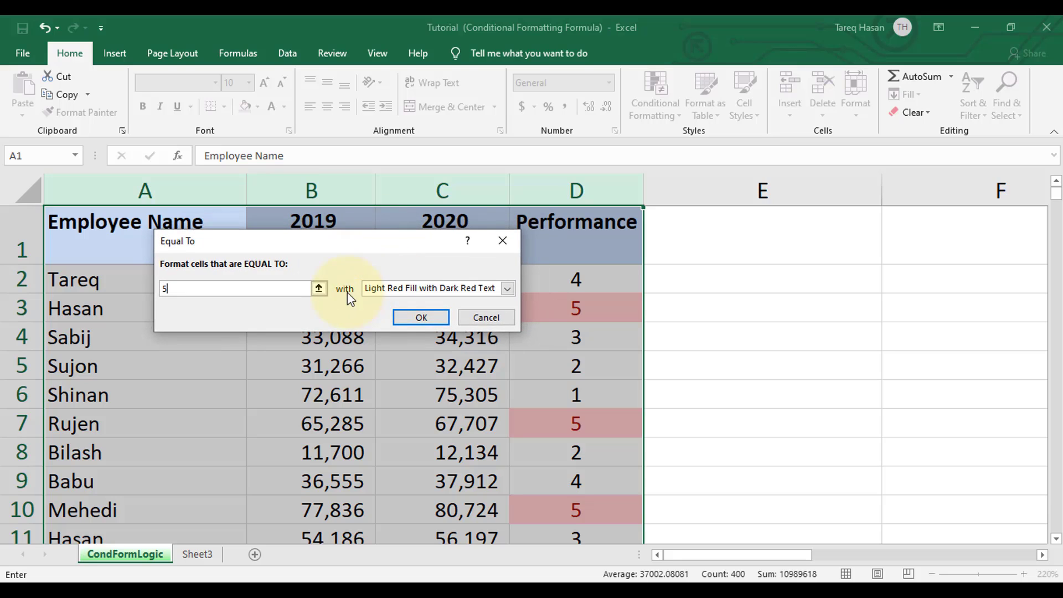
click(473, 287)
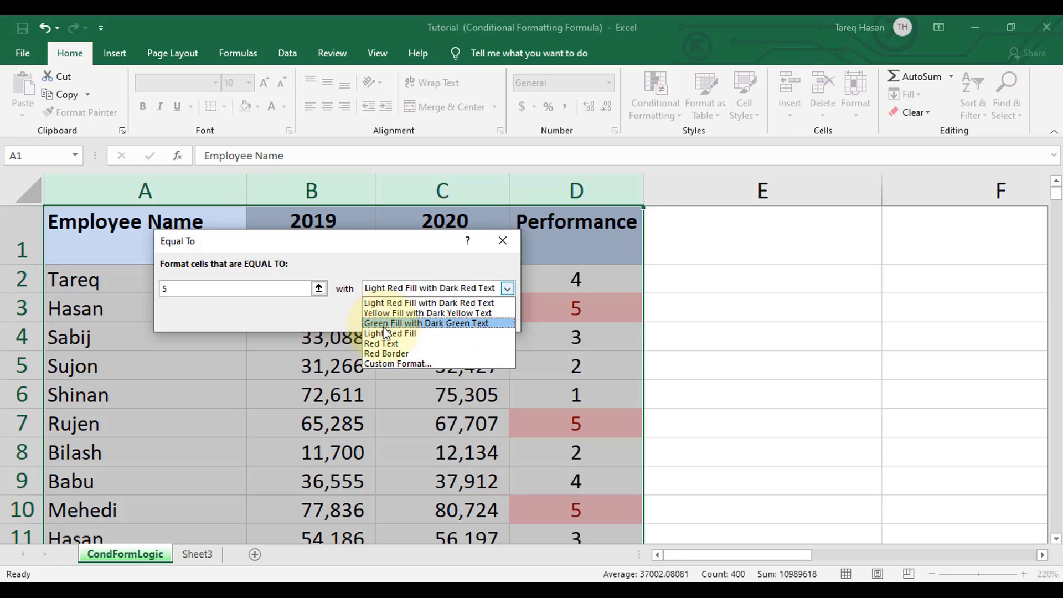
click(434, 324)
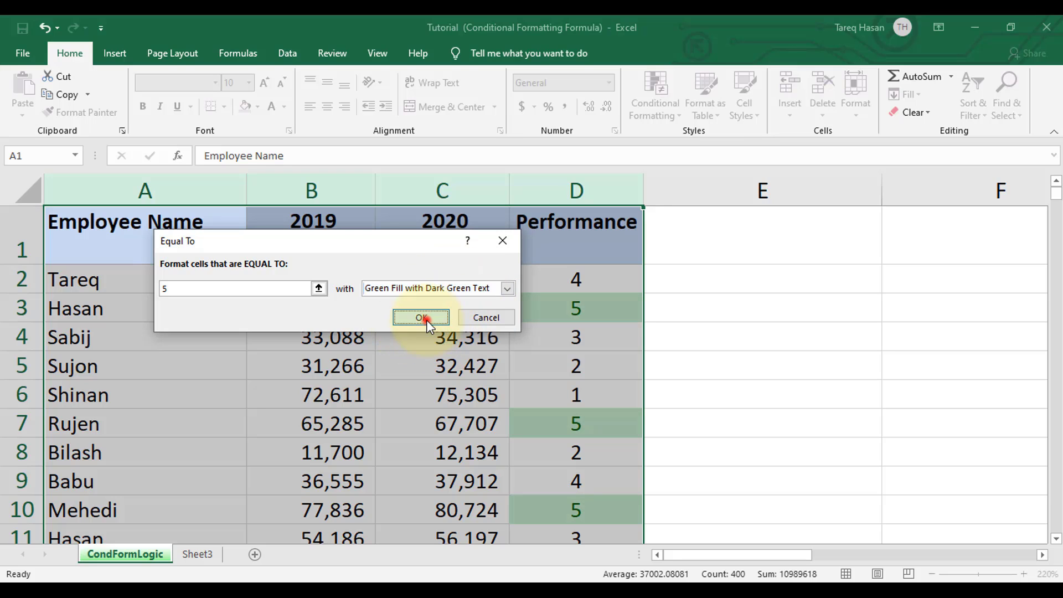
click(426, 320)
Examine which cells are highlighted down the Performance column
click(697, 305)
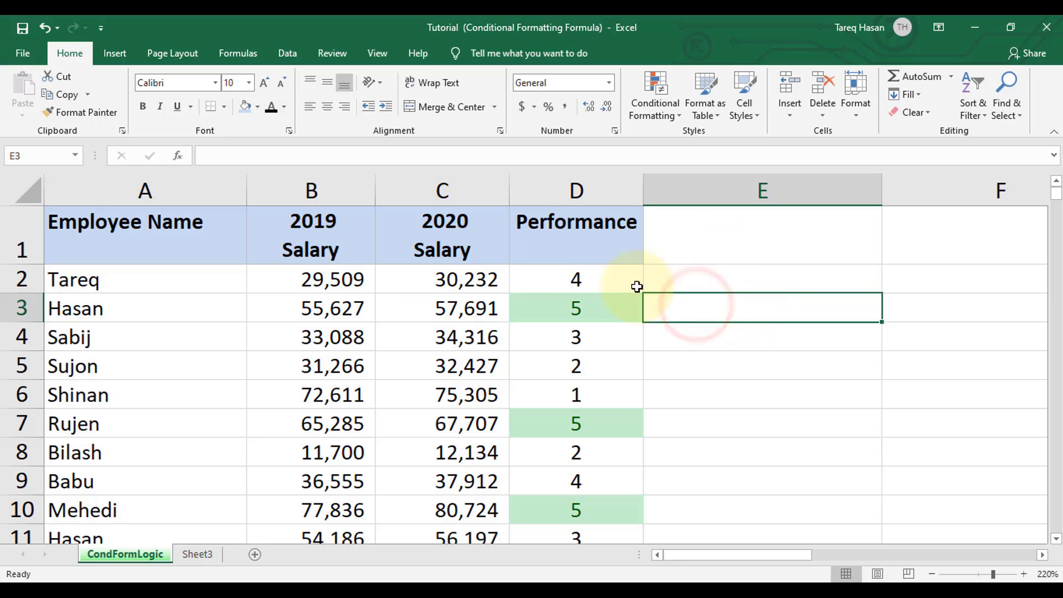
scroll(548, 304, down, 1)
scroll(576, 305, down, 9)
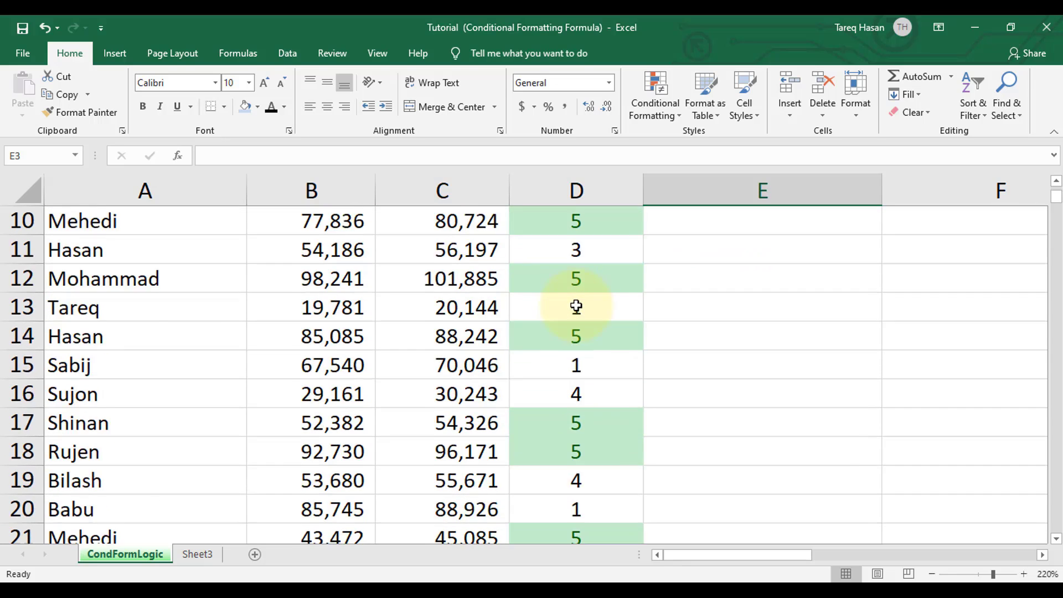
scroll(585, 315, down, 11)
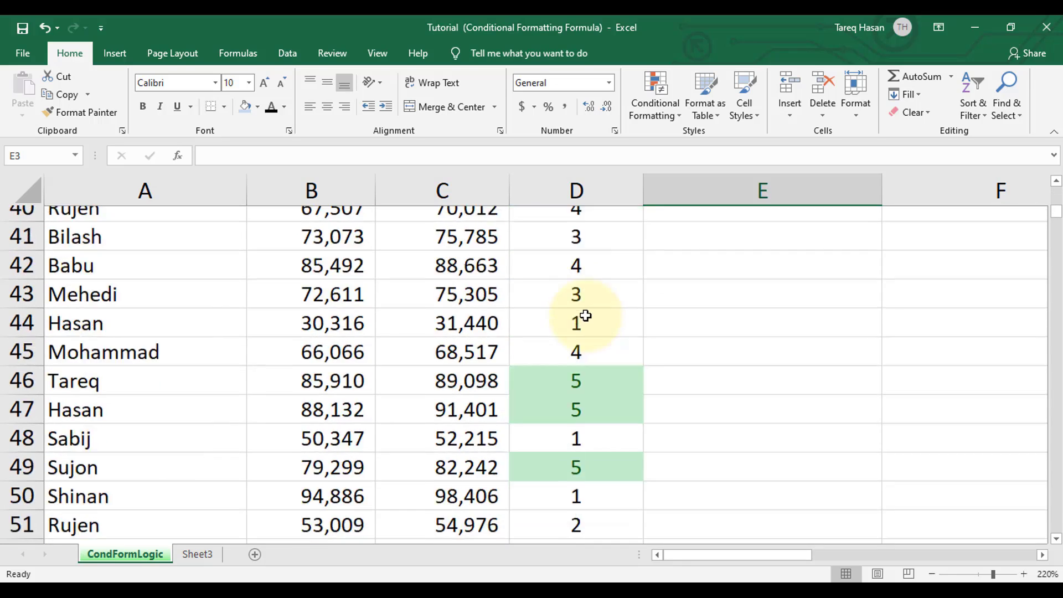
scroll(585, 315, down, 3)
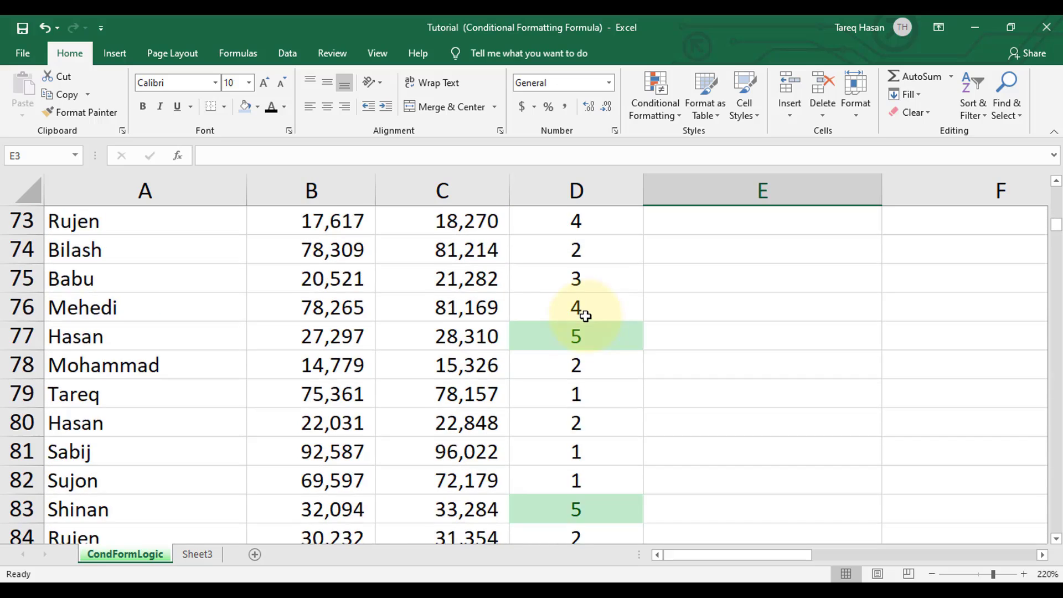
scroll(585, 315, up, 14)
scroll(585, 315, up, 10)
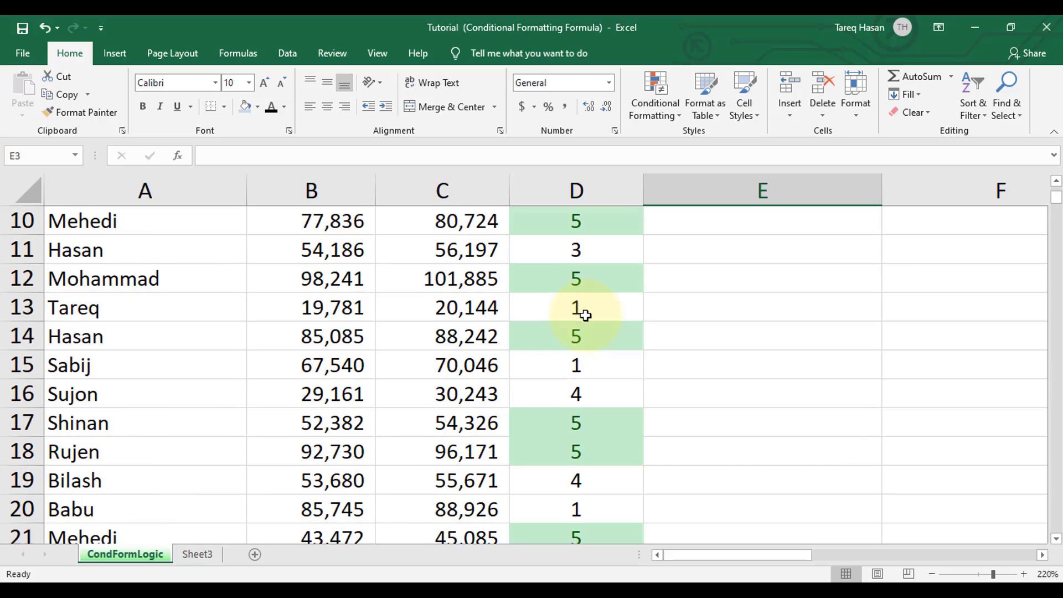
click(581, 297)
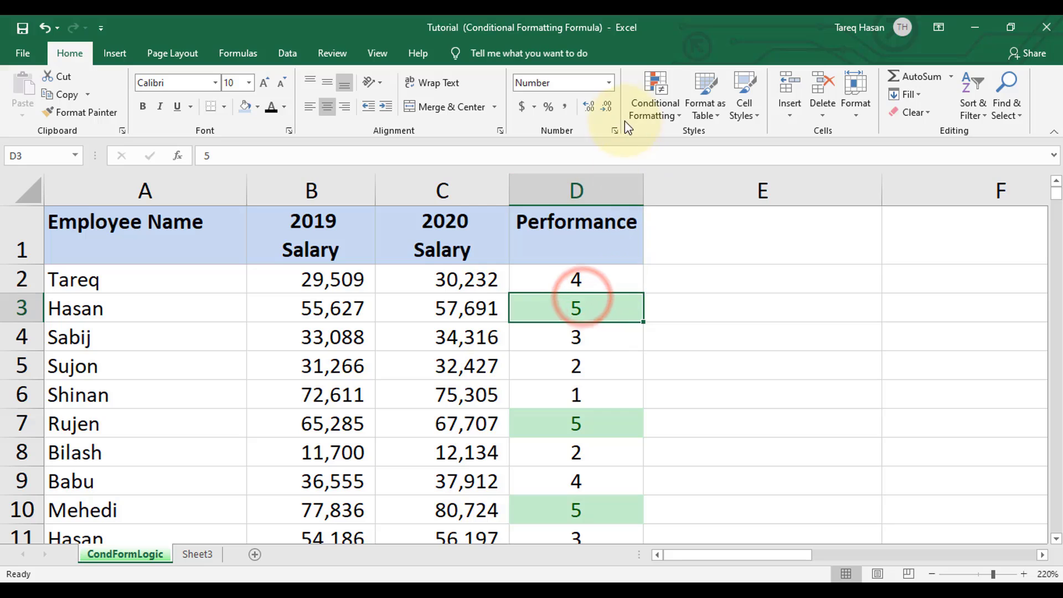
click(650, 104)
mouse_move(663, 145)
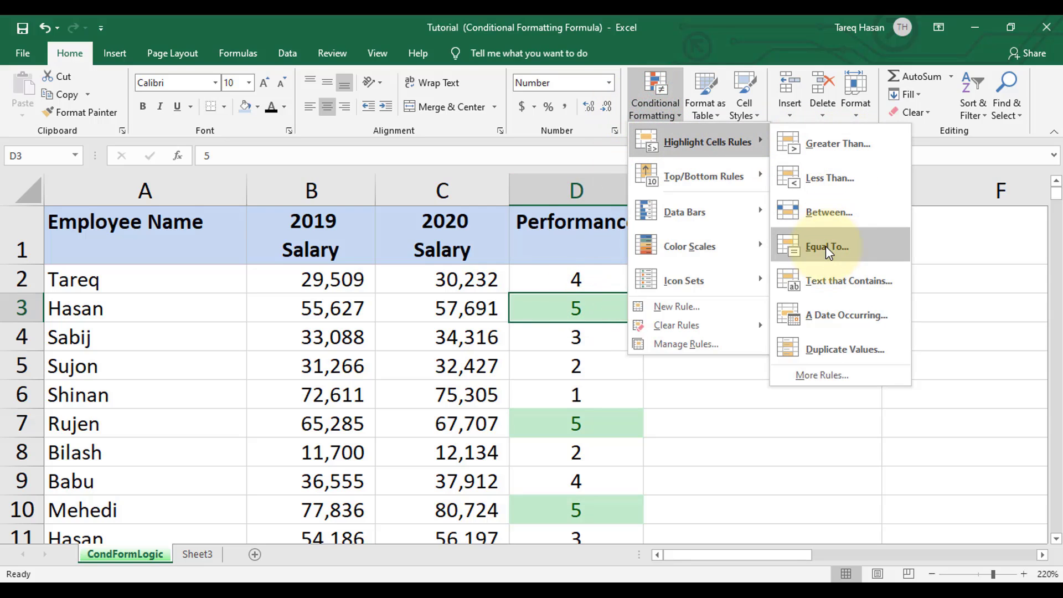
click(562, 337)
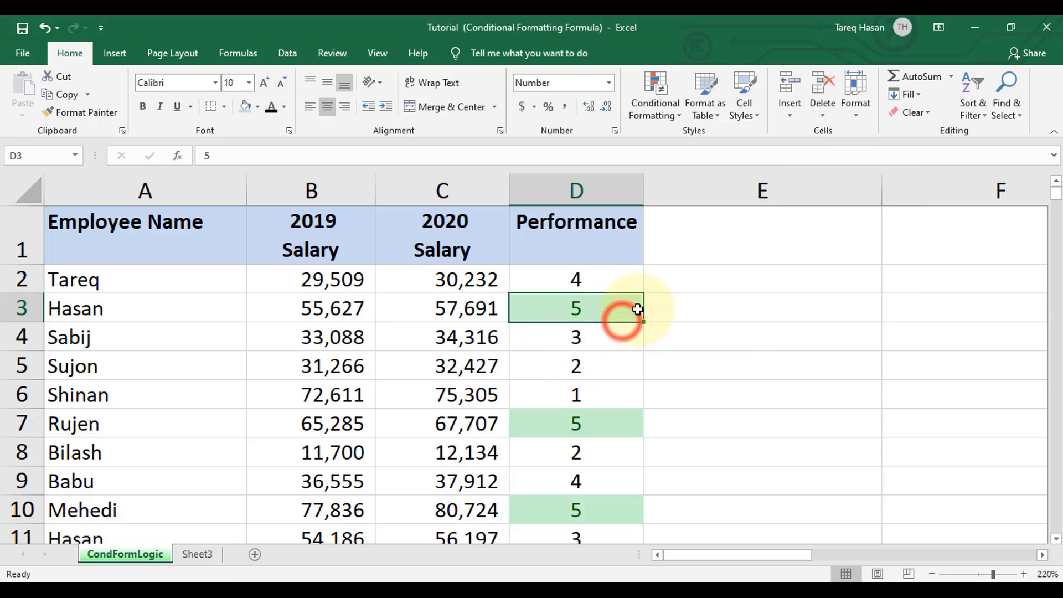
click(667, 105)
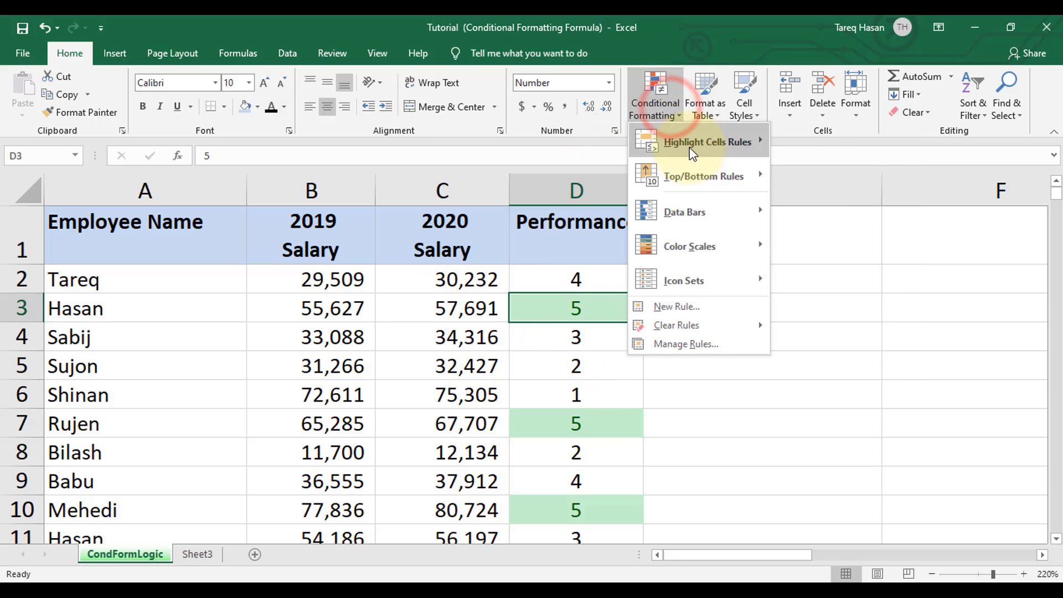
mouse_move(689, 147)
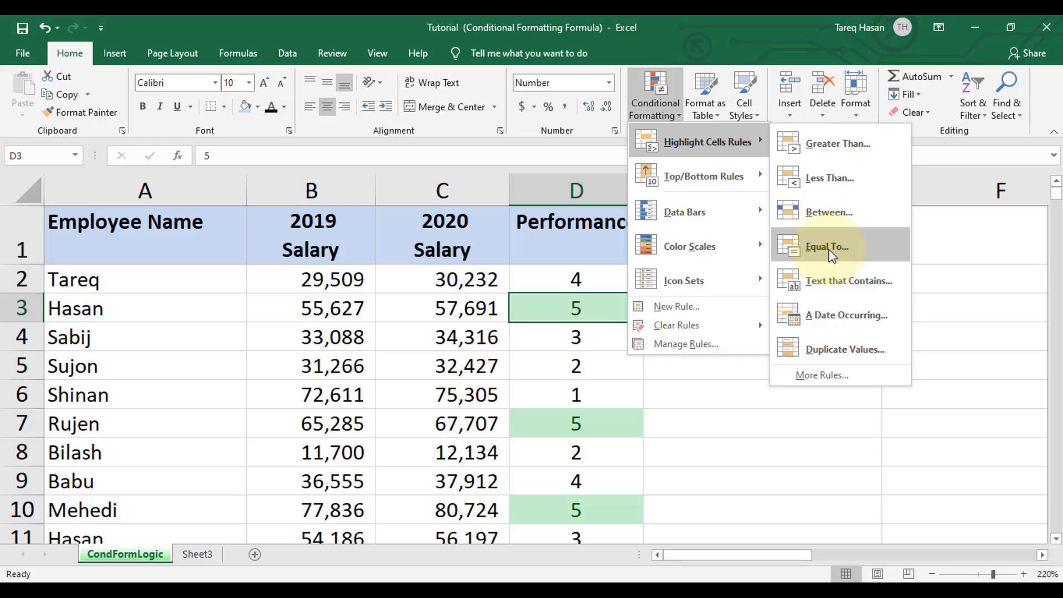
mouse_move(698, 187)
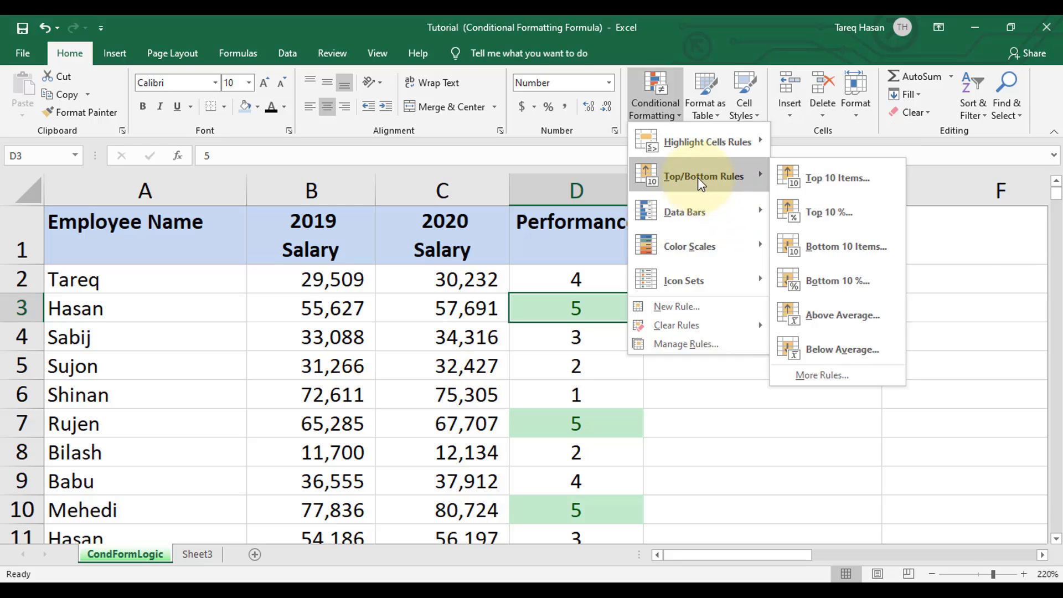
click(656, 102)
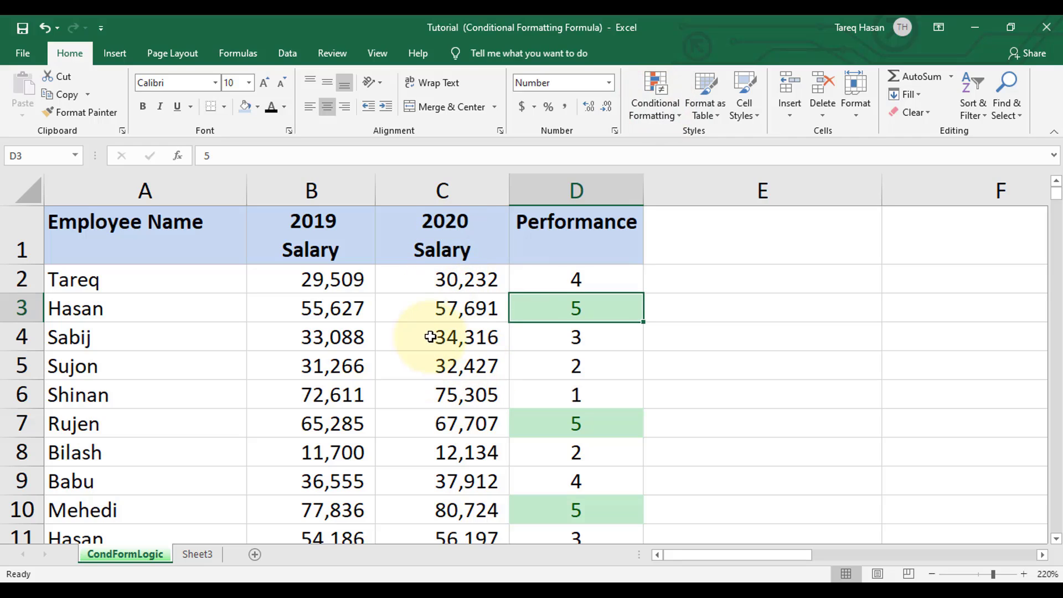
Add green gradient-fill data bars to the whole 2020 Salary column
click(444, 190)
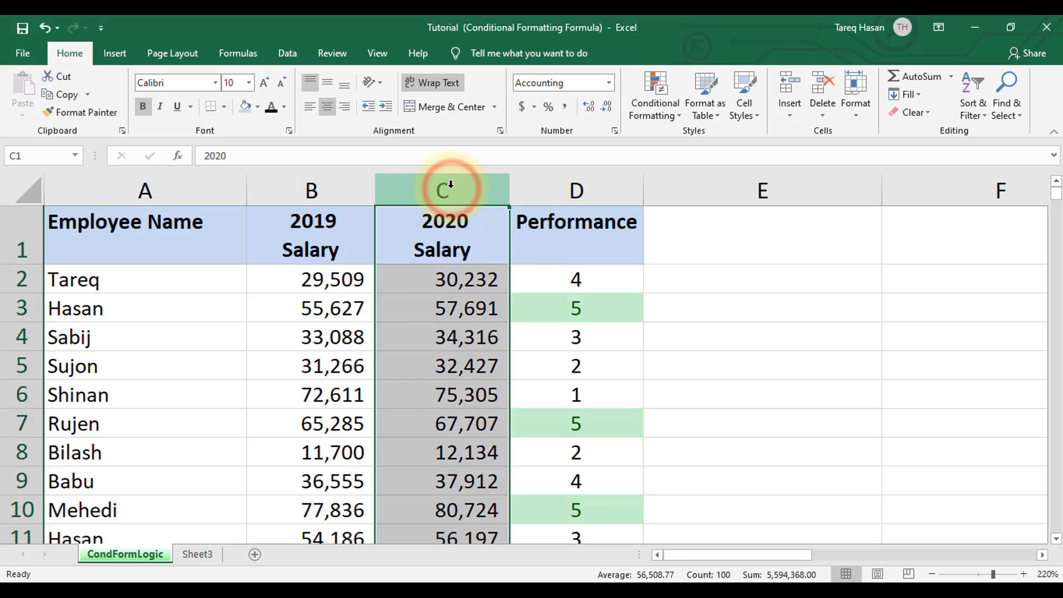
click(657, 116)
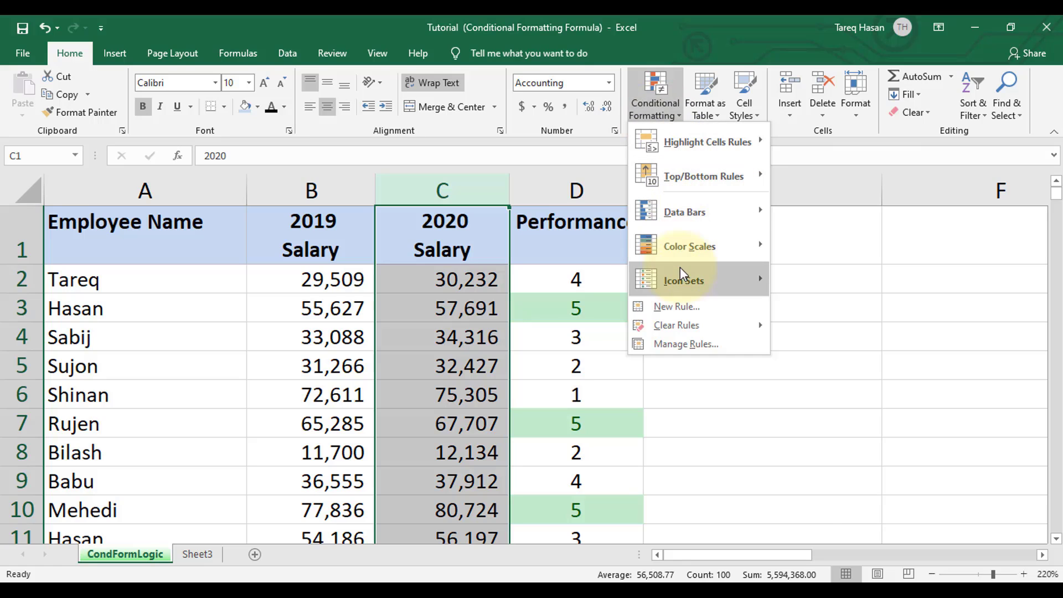
click(684, 246)
mouse_move(686, 215)
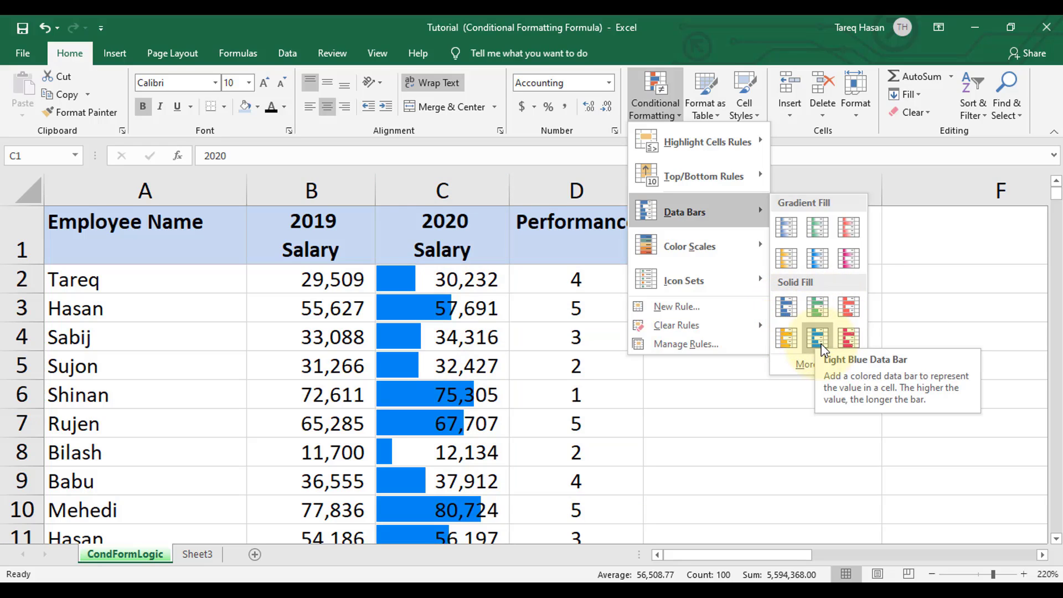
click(816, 232)
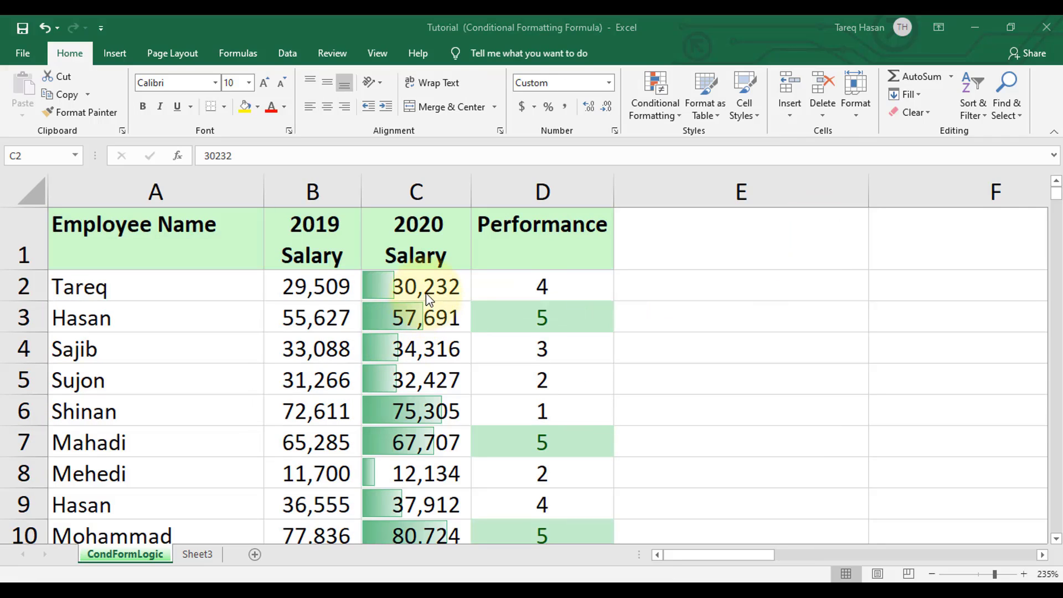
Examine how the data bar lengths relate to the salary values down the 2020 Salary column
click(427, 298)
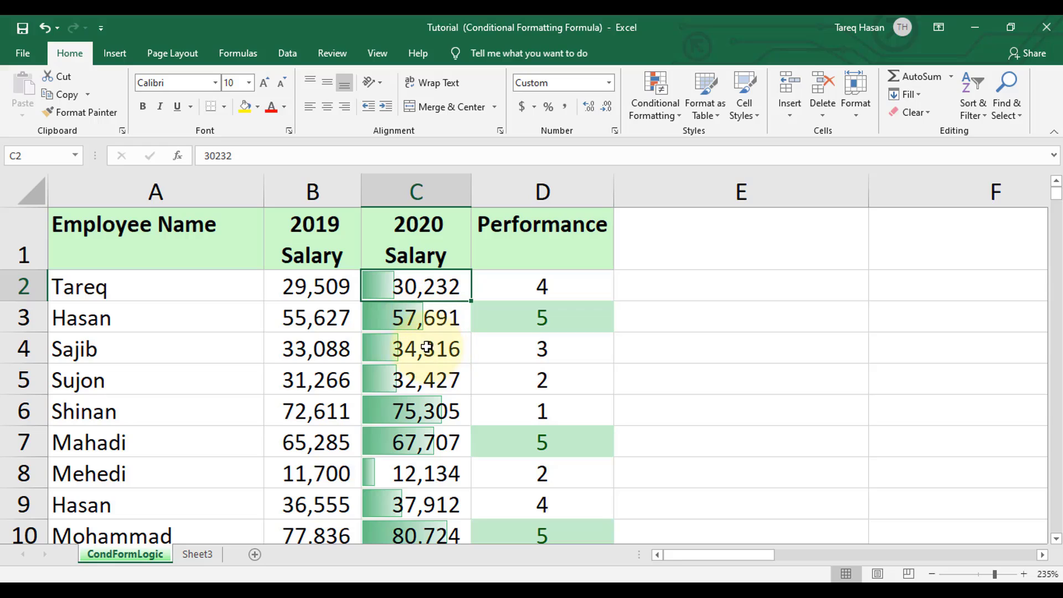
click(414, 319)
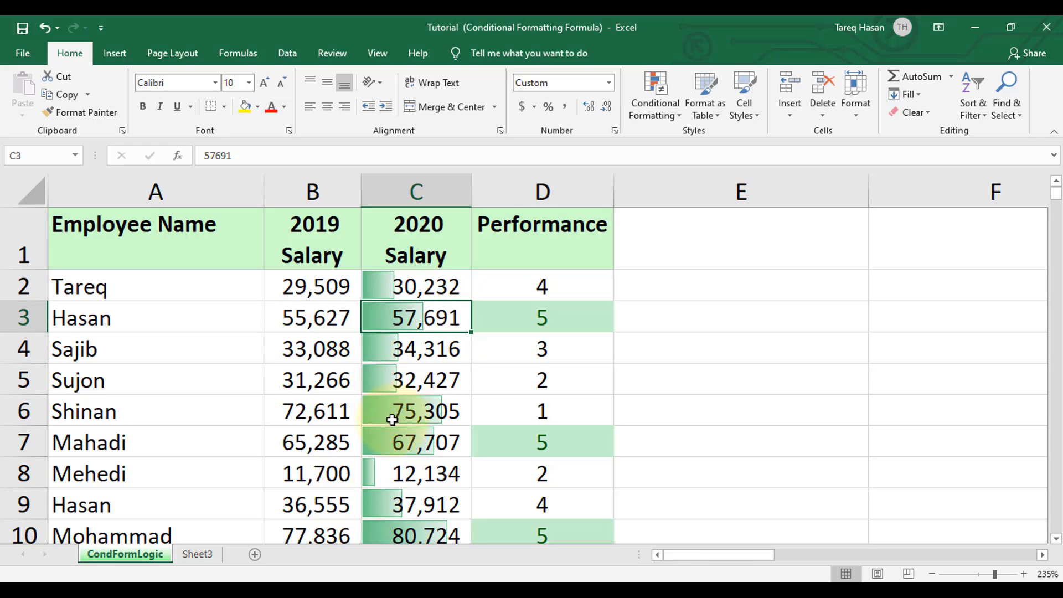
scroll(437, 453, down, 4)
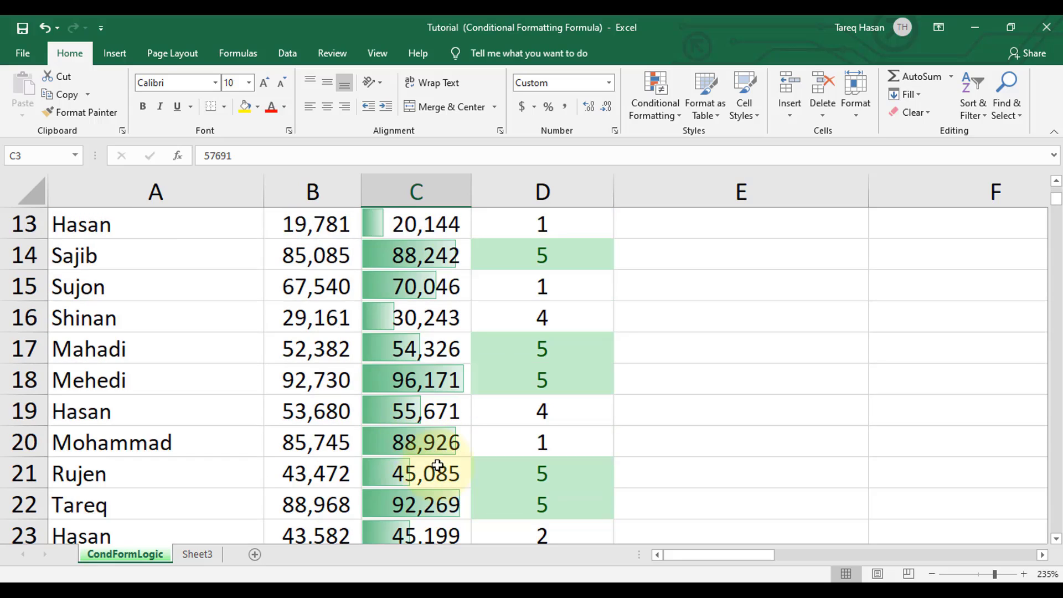
scroll(426, 452, up, 4)
click(414, 288)
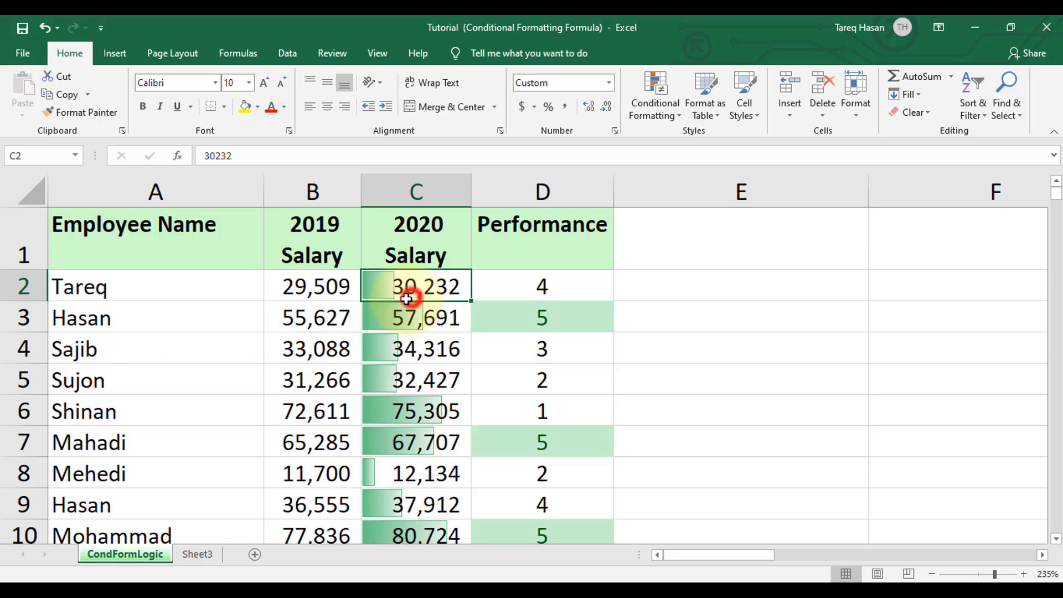
click(401, 370)
click(717, 337)
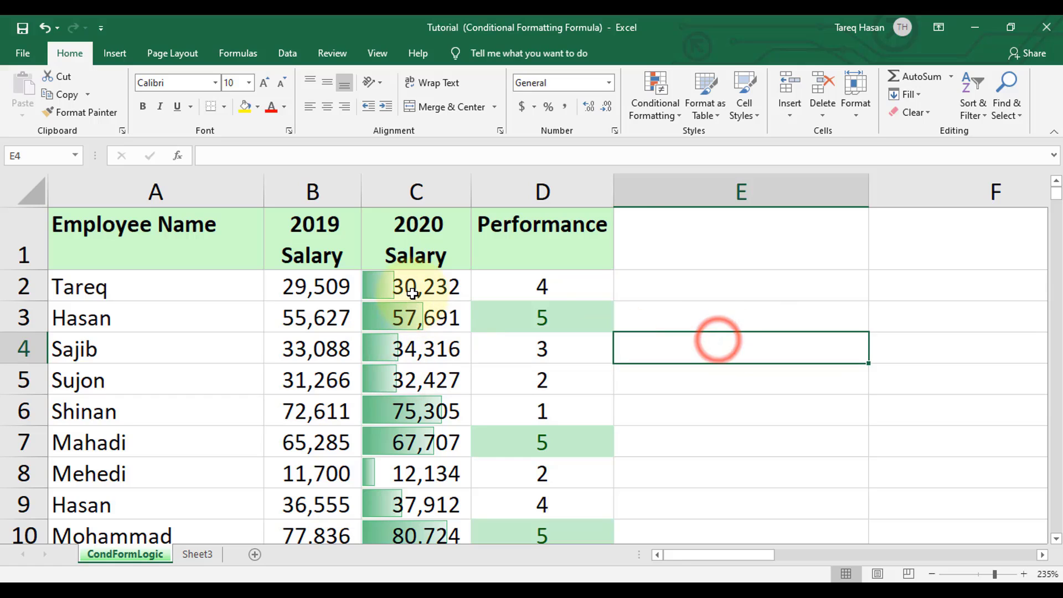
click(660, 100)
mouse_move(663, 172)
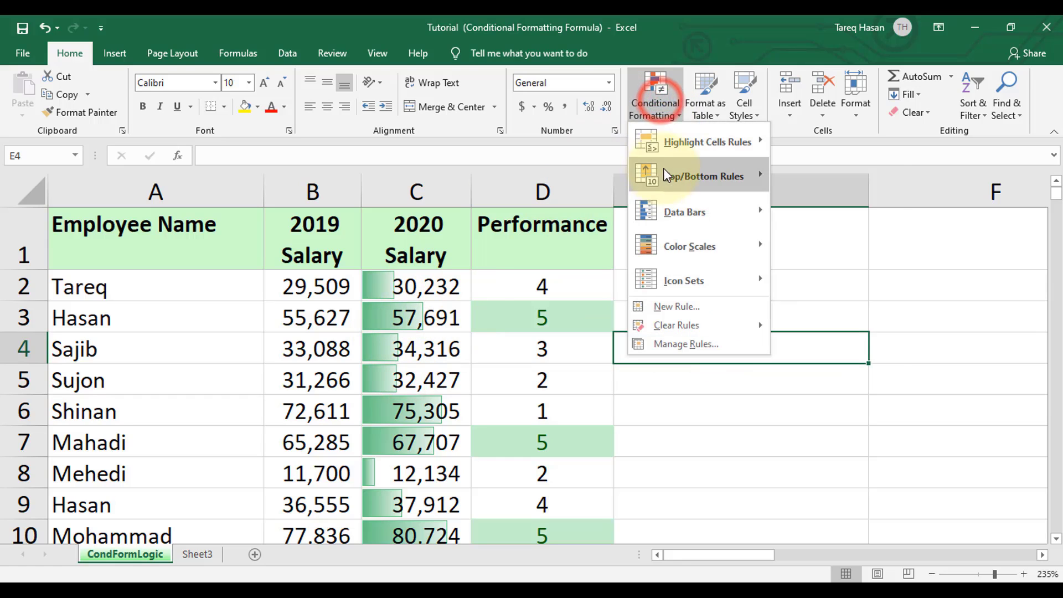
click(517, 398)
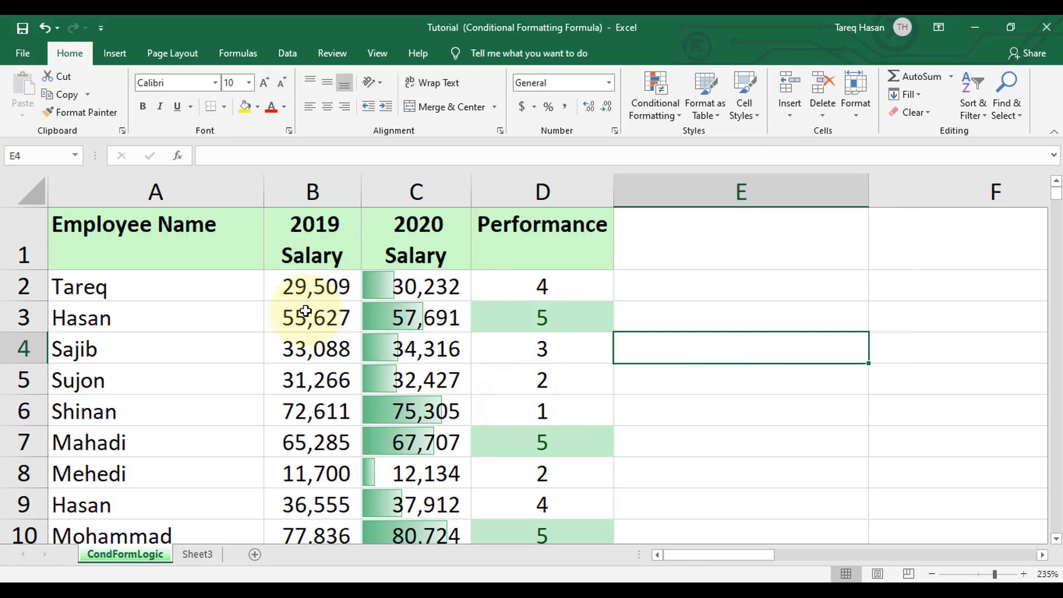
Widen the 2019 Salary and 2020 Salary columns to give their values more room
click(311, 295)
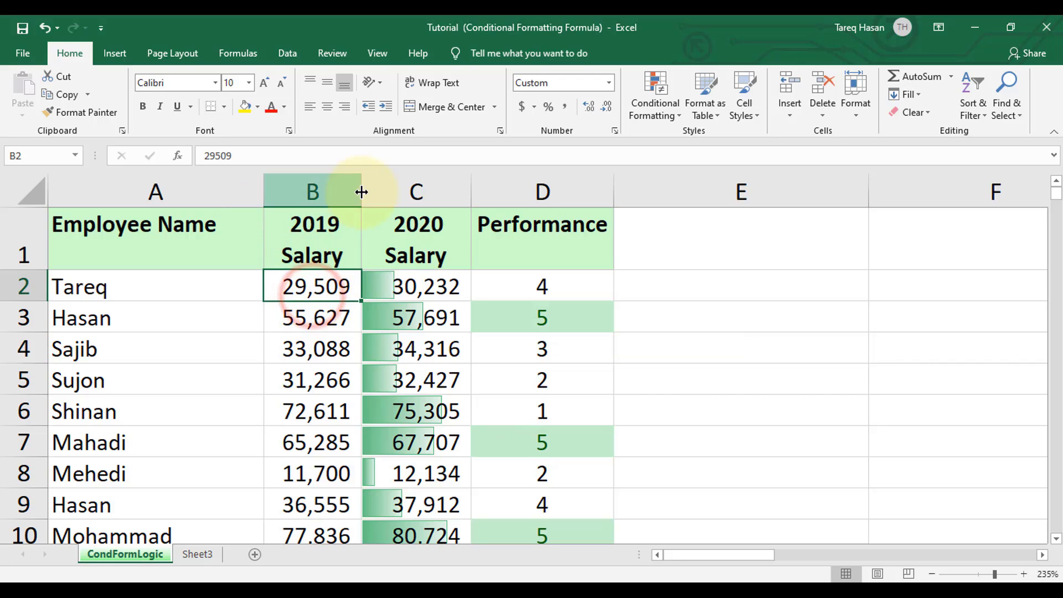
drag(361, 186, 397, 185)
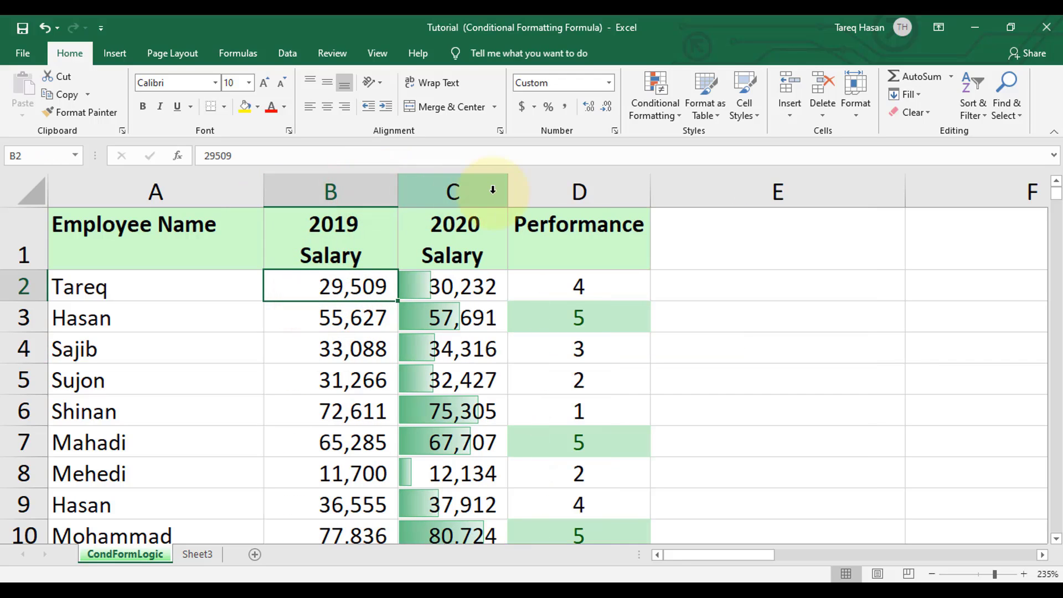
drag(509, 187, 534, 188)
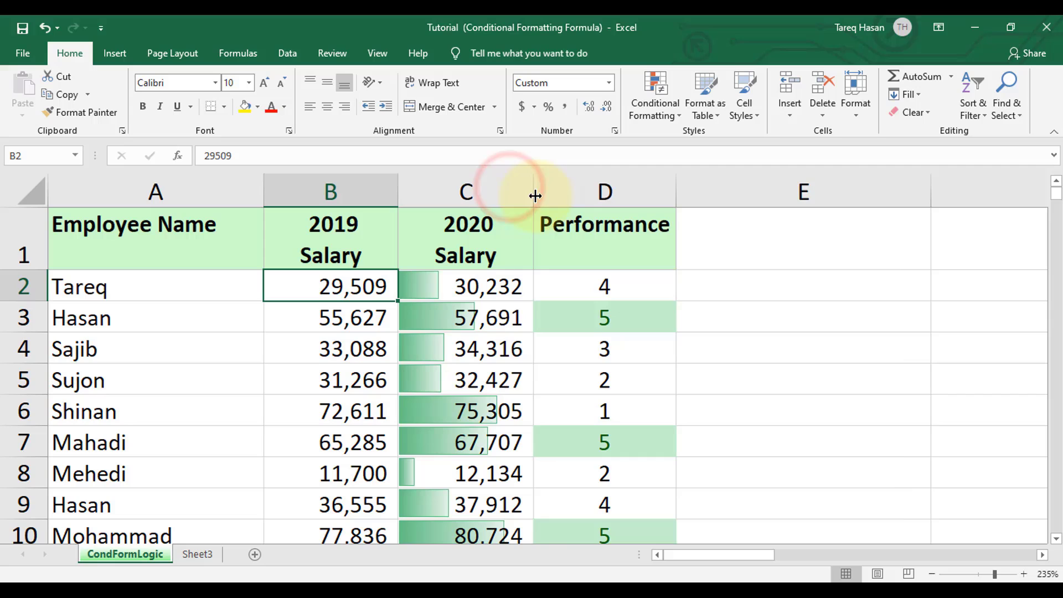
click(799, 311)
Apply a green-white-red color scale to the 2019 Salary column, with high salaries in green and low ones in red
click(359, 296)
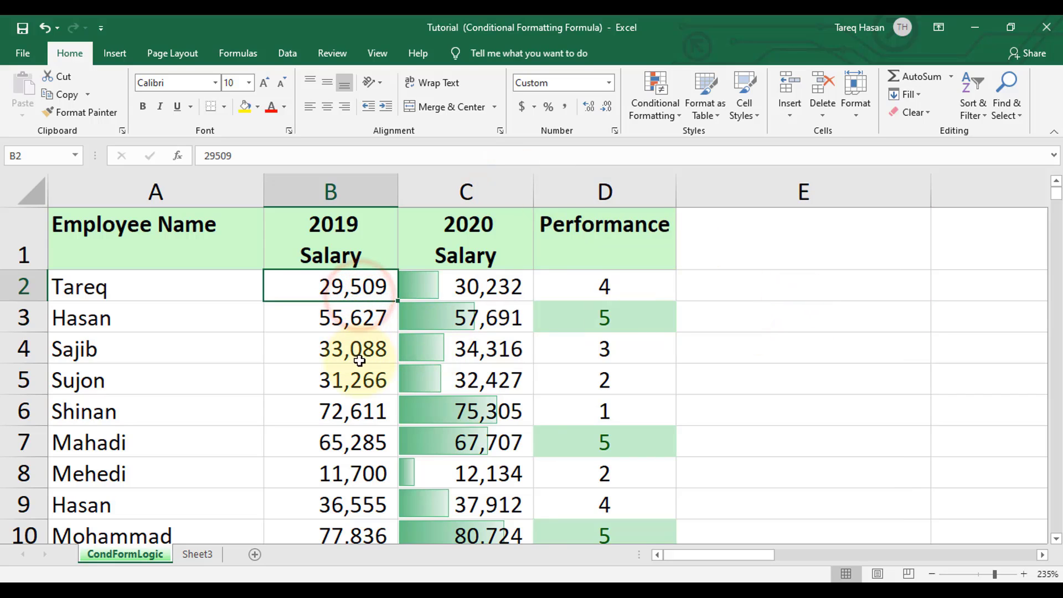
click(351, 195)
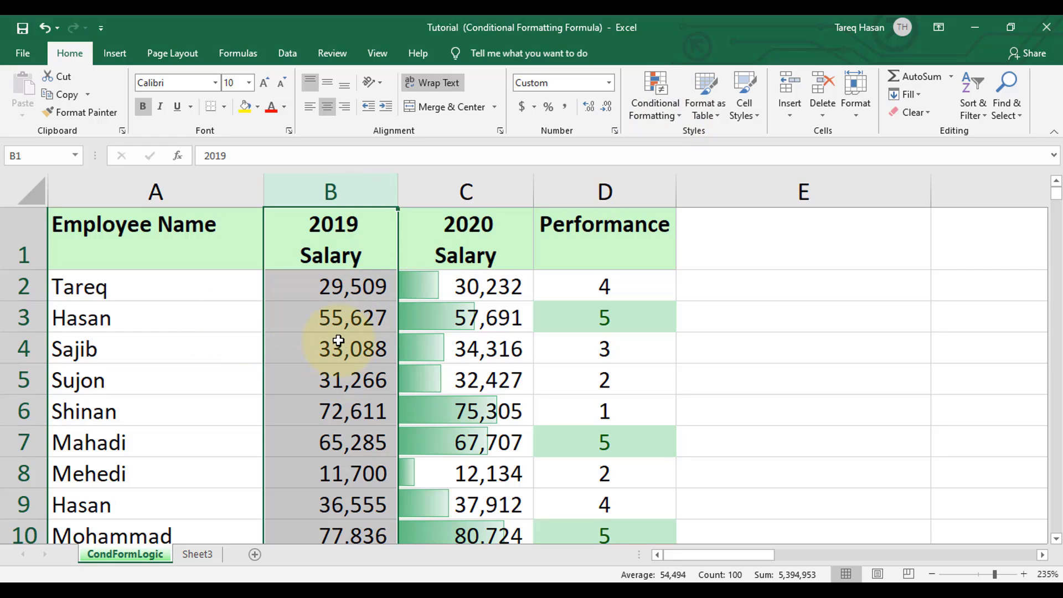
click(655, 108)
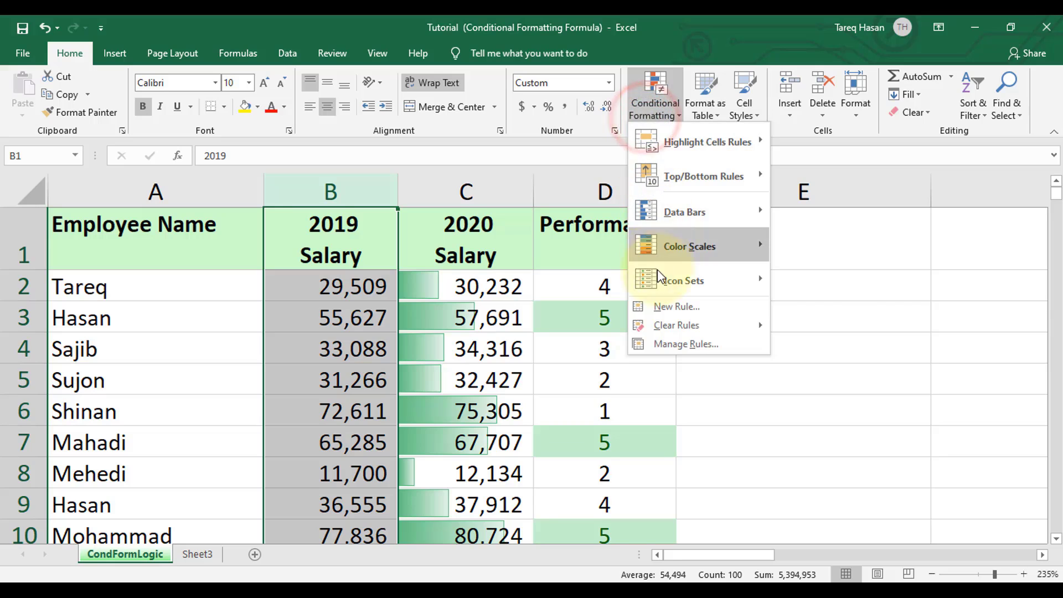
mouse_move(709, 247)
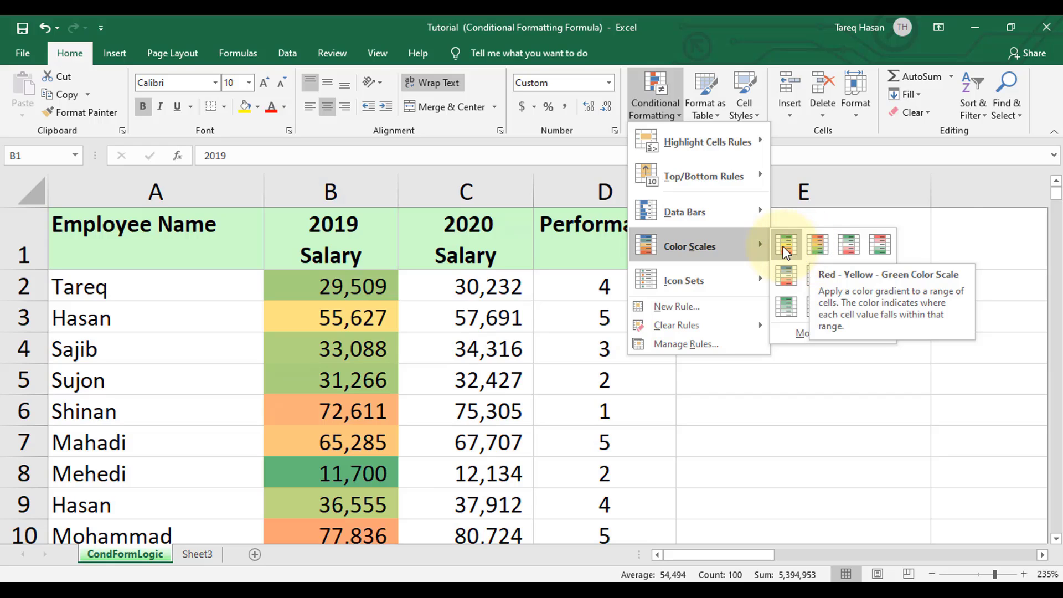
click(833, 259)
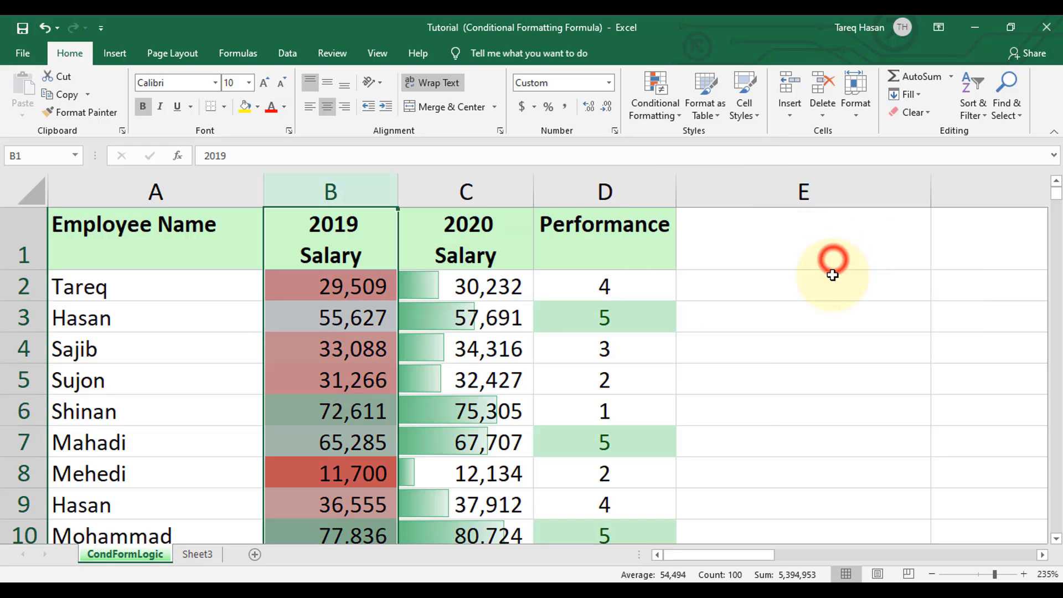
click(785, 378)
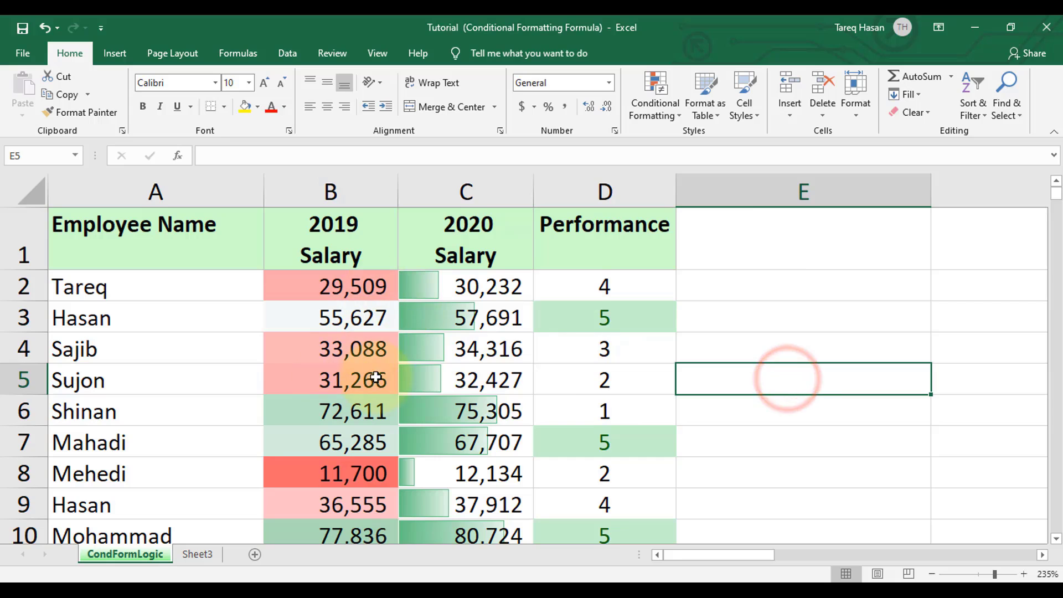
scroll(375, 378, down, 6)
scroll(376, 378, up, 6)
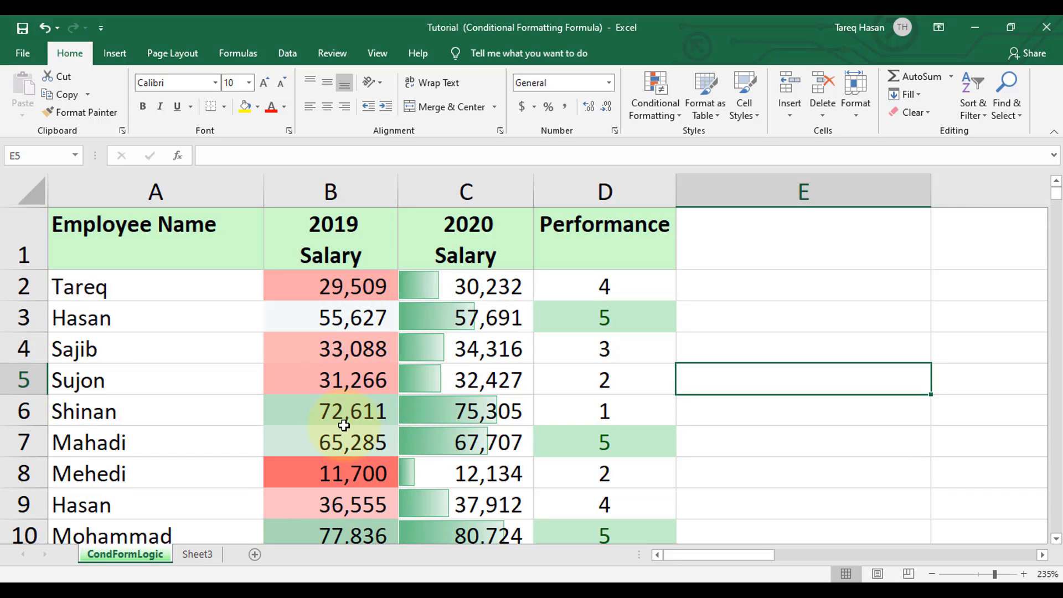
Set up a custom icon set rule for the 2019 Salary column using the five colored arrows style
click(352, 195)
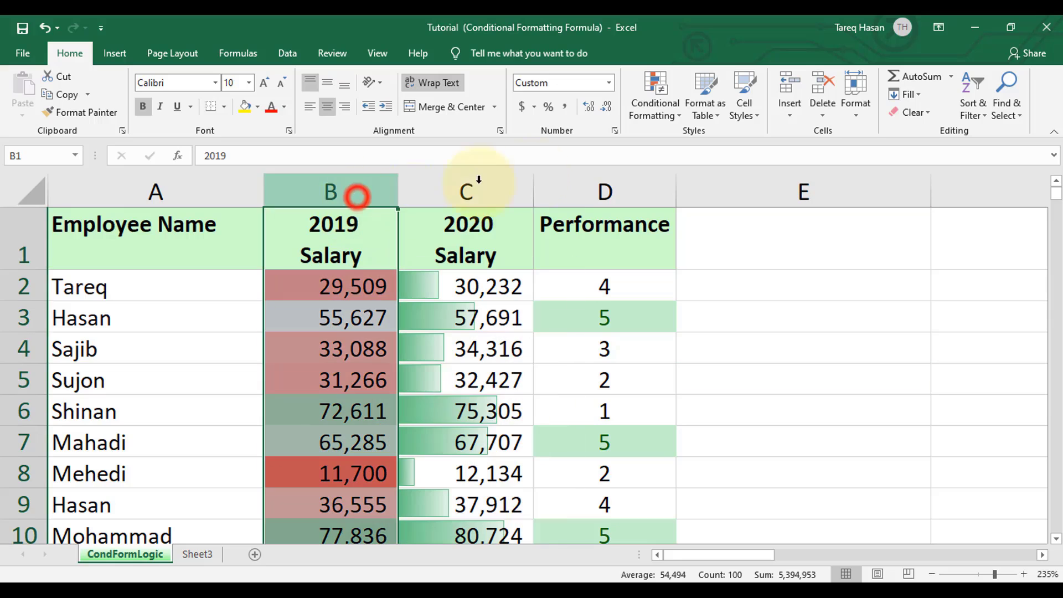
click(671, 95)
mouse_move(653, 246)
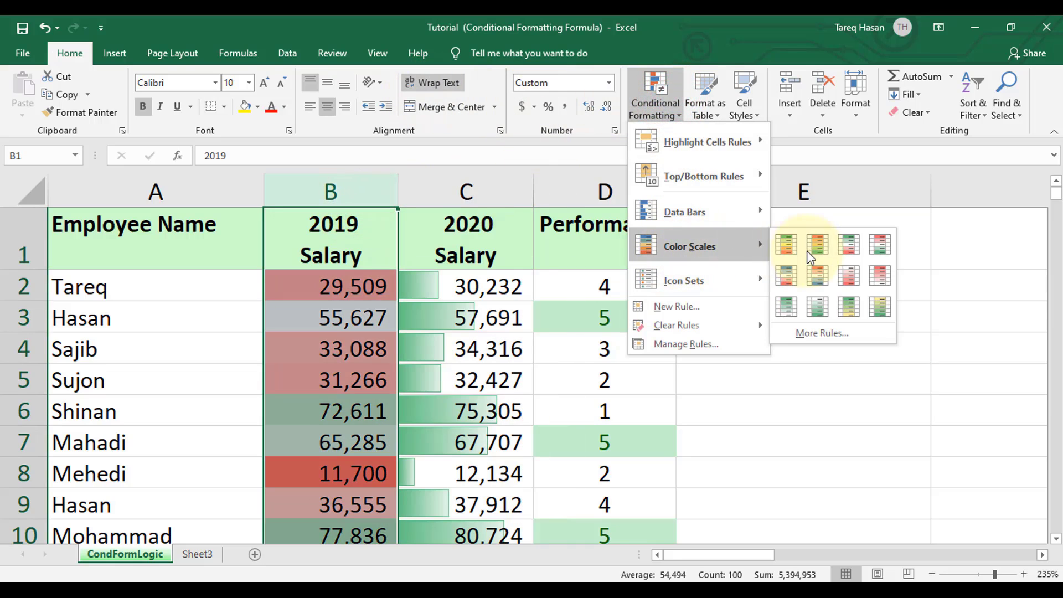
mouse_move(698, 284)
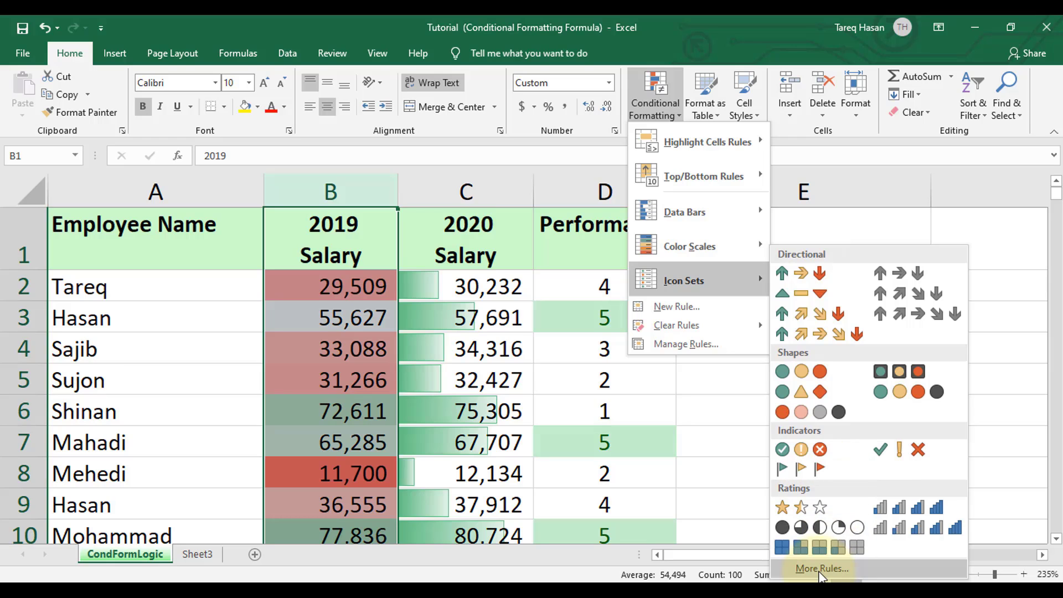
click(822, 568)
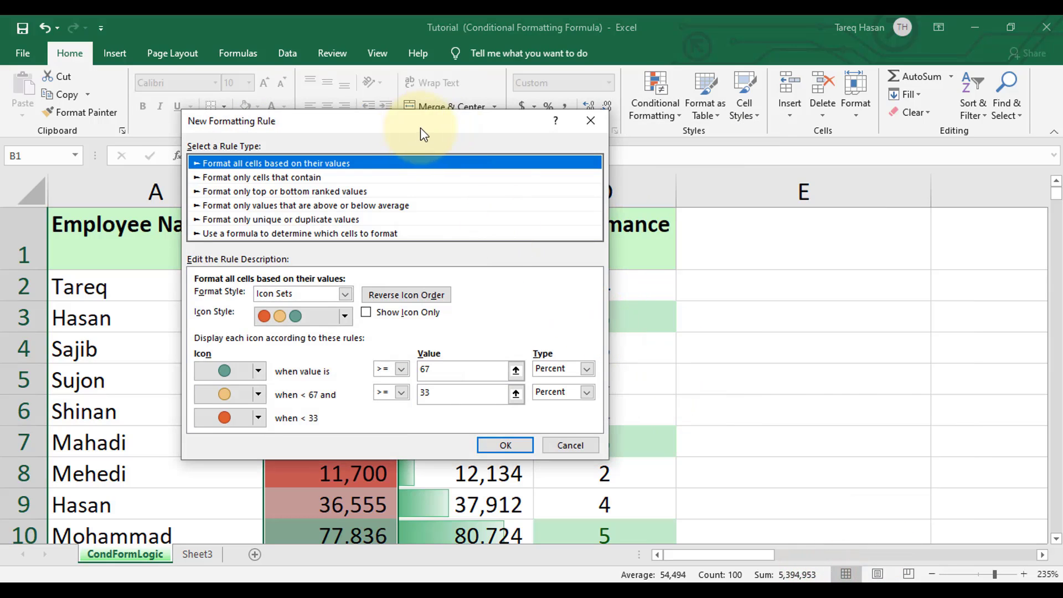
drag(421, 128, 676, 102)
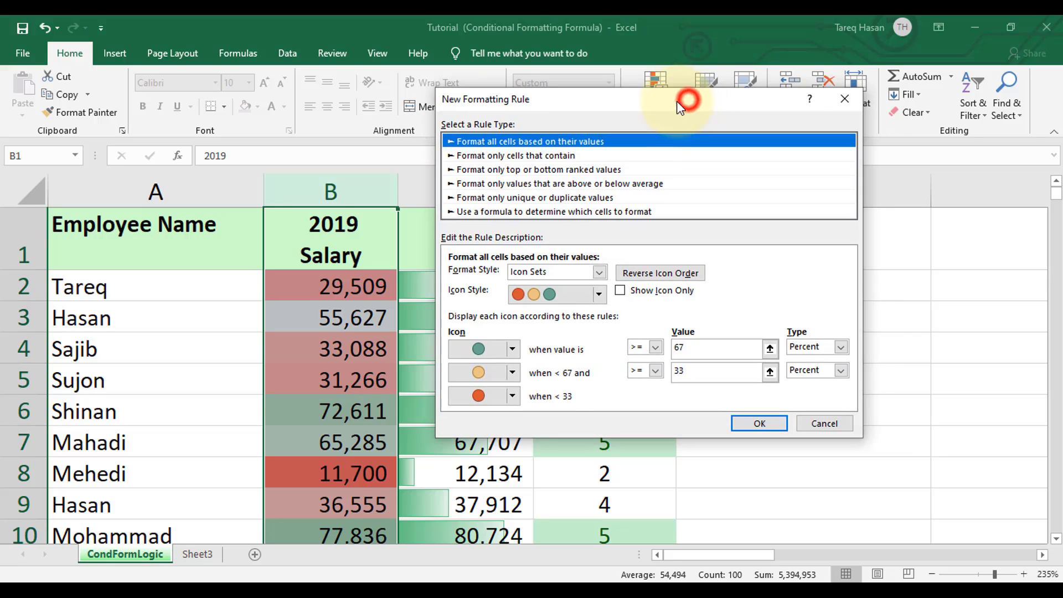
click(600, 295)
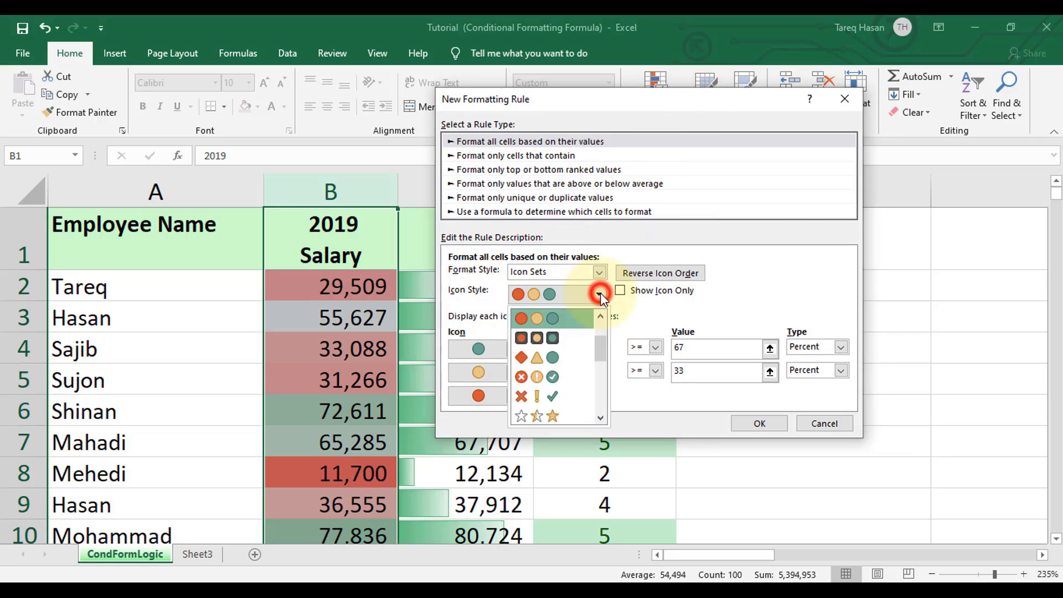
scroll(566, 375, down, 5)
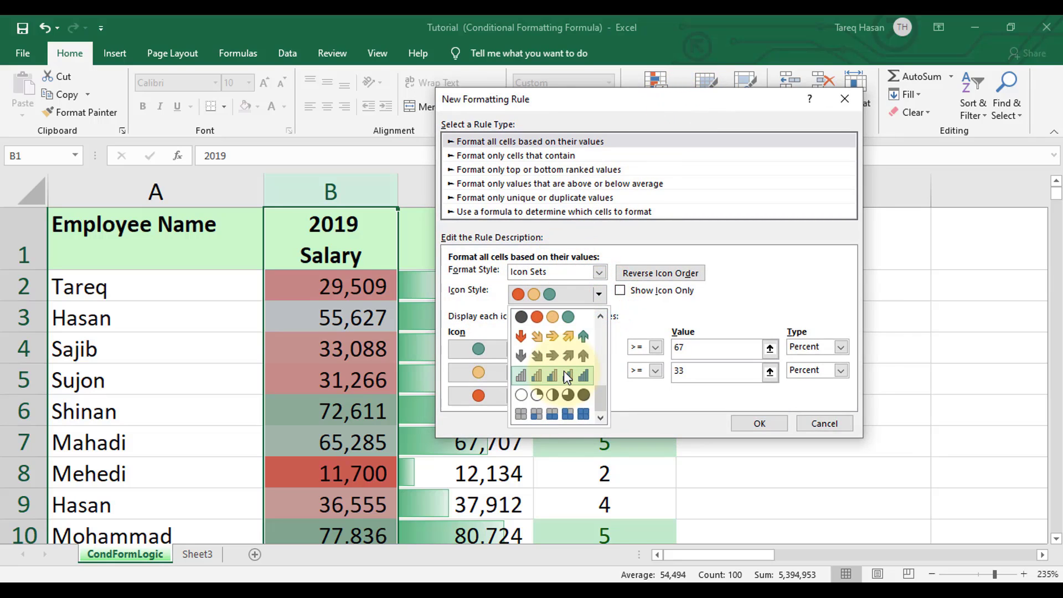
click(551, 343)
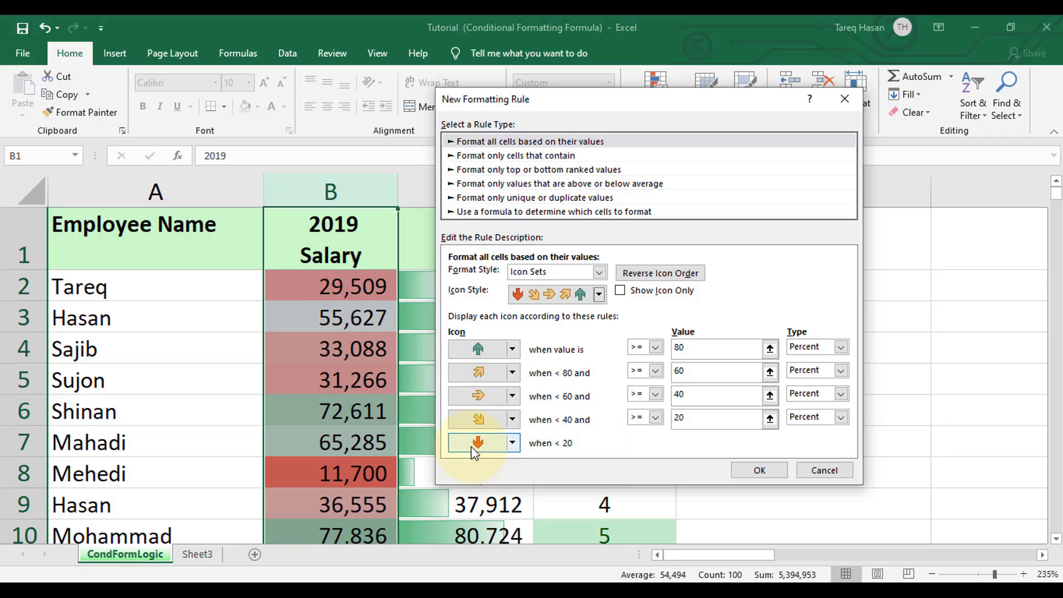
Make the icon rule show icons only, without the salary values, and apply it to the column
click(620, 291)
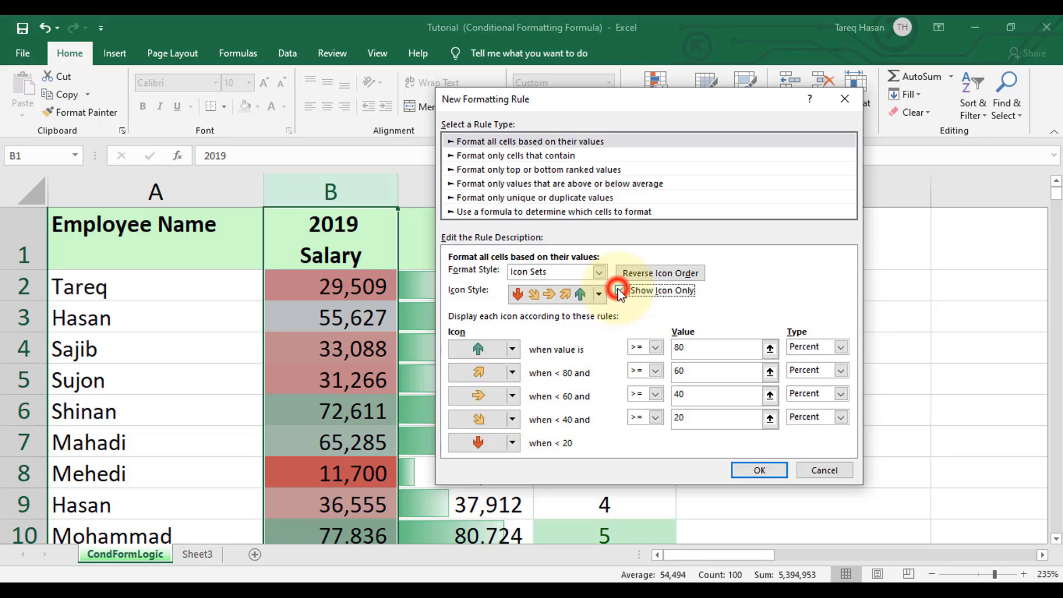
click(758, 470)
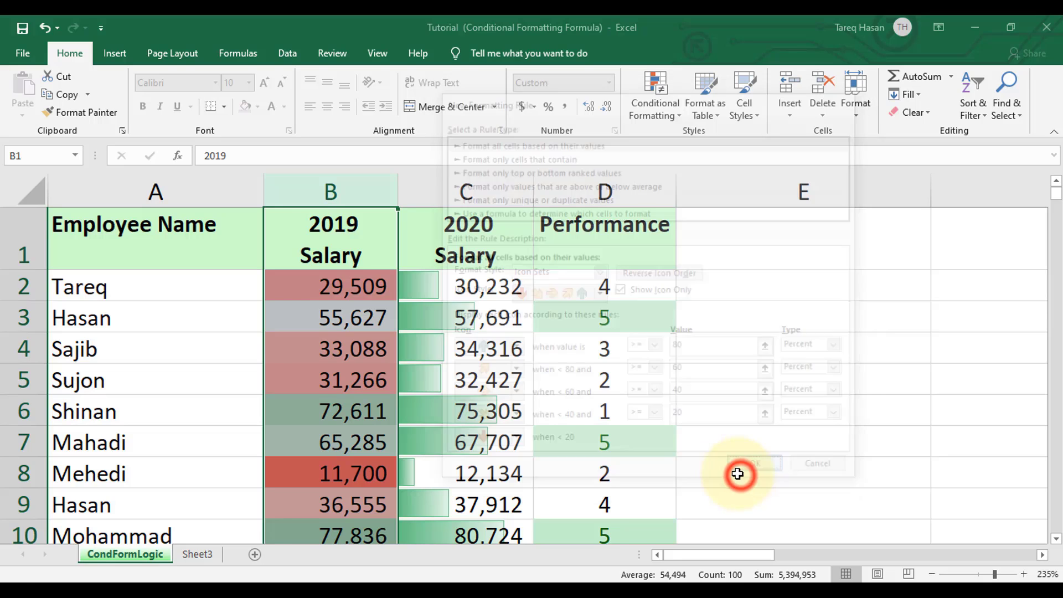
click(360, 343)
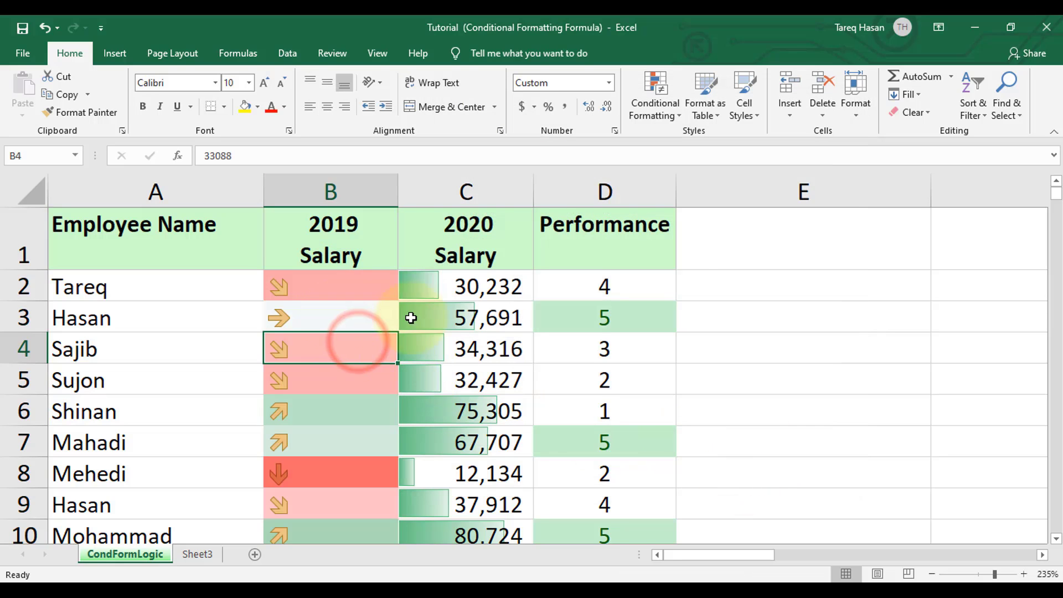
scroll(375, 408, down, 5)
scroll(375, 407, up, 5)
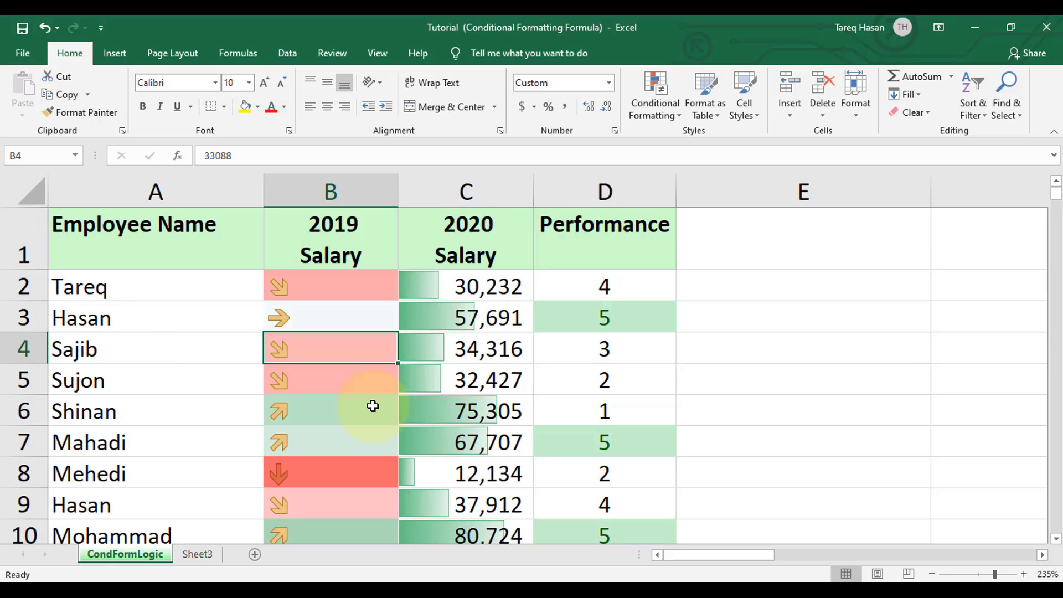
Check the underlying 2019 salary values of several icon-only cells, including B2, B14 and B12
click(354, 293)
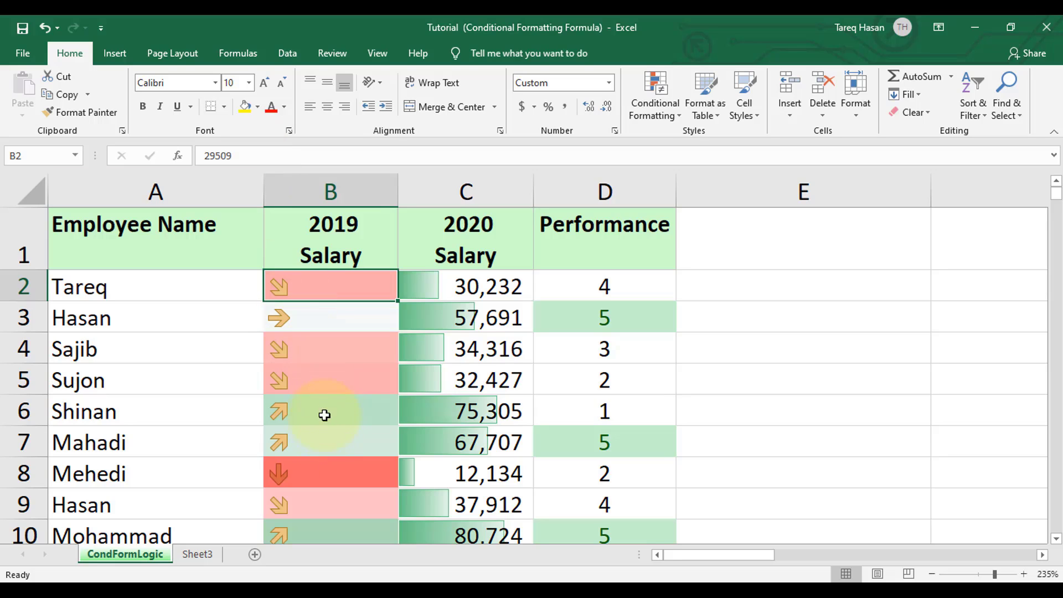
scroll(305, 394, down, 3)
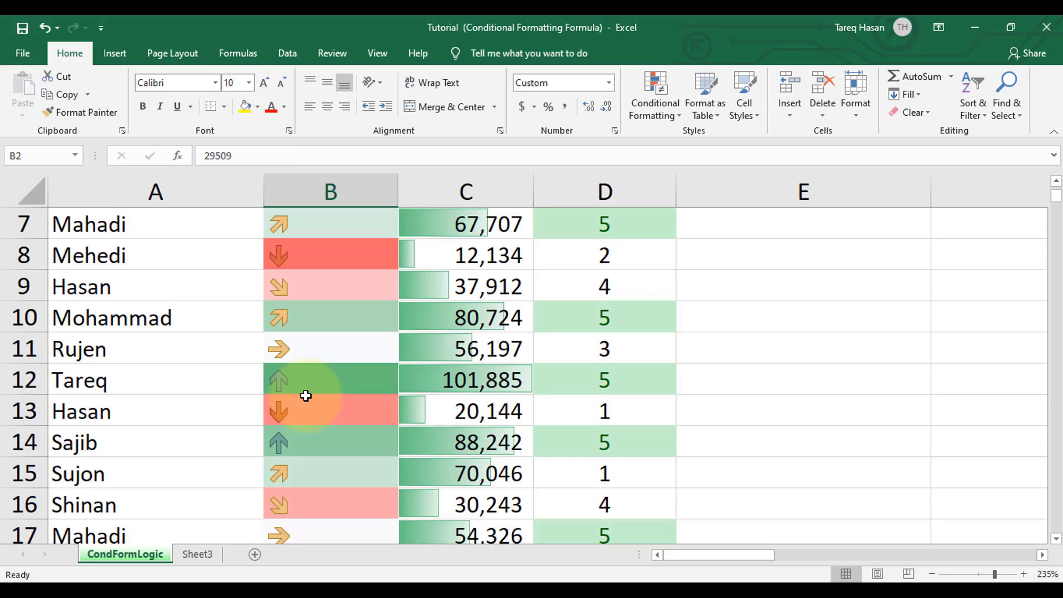
click(317, 350)
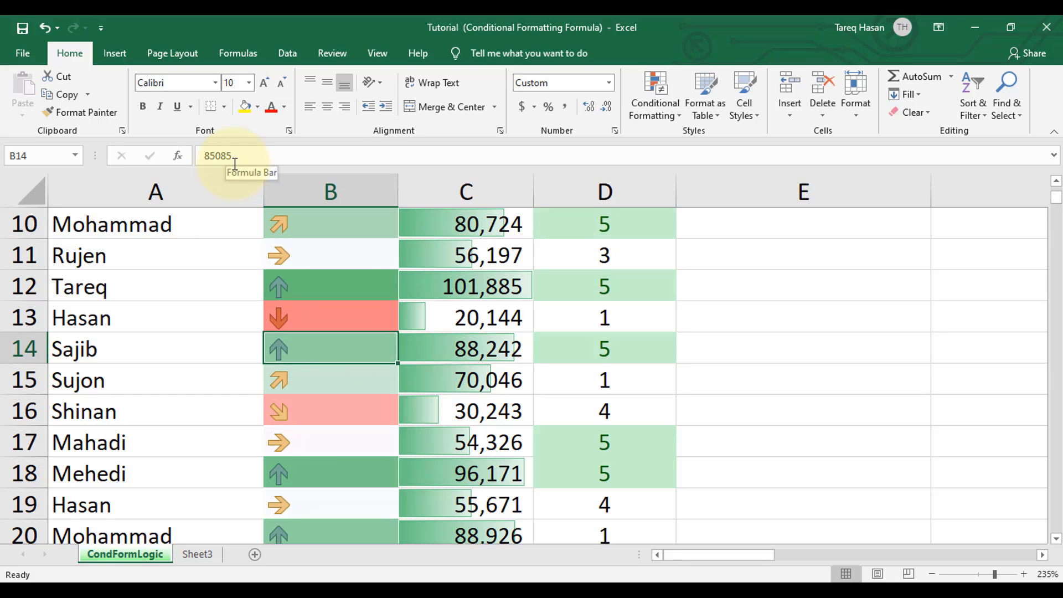
click(338, 284)
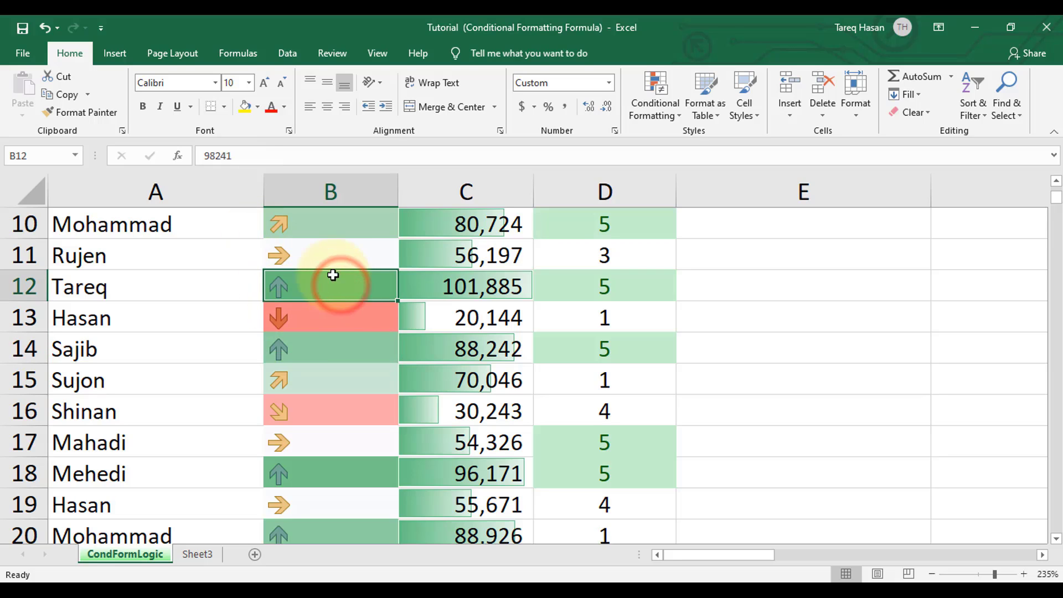
scroll(320, 338, up, 3)
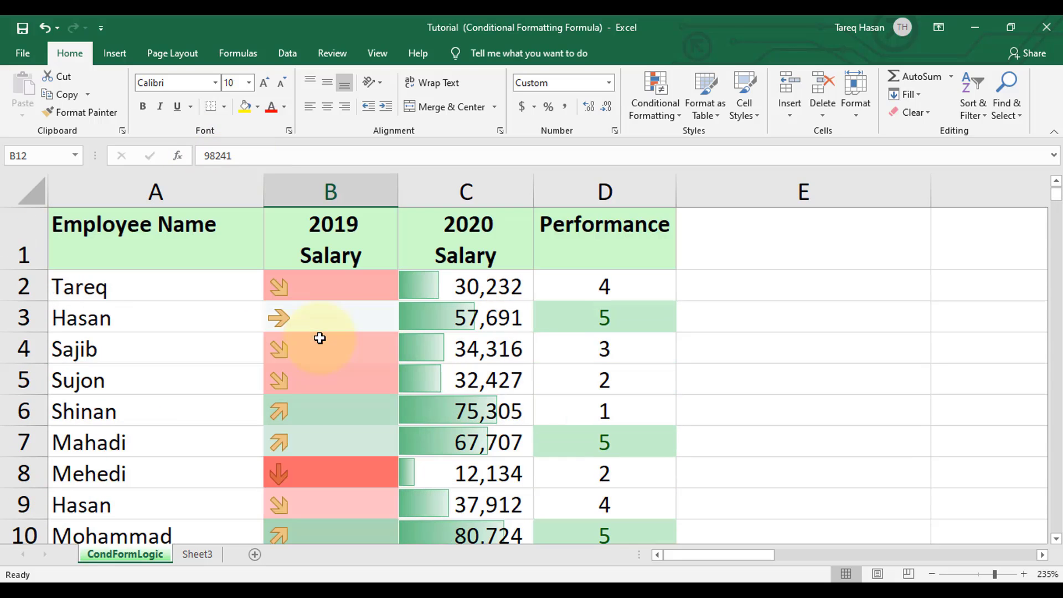
Clear all conditional formatting rules from the 2019 Salary column only
click(334, 200)
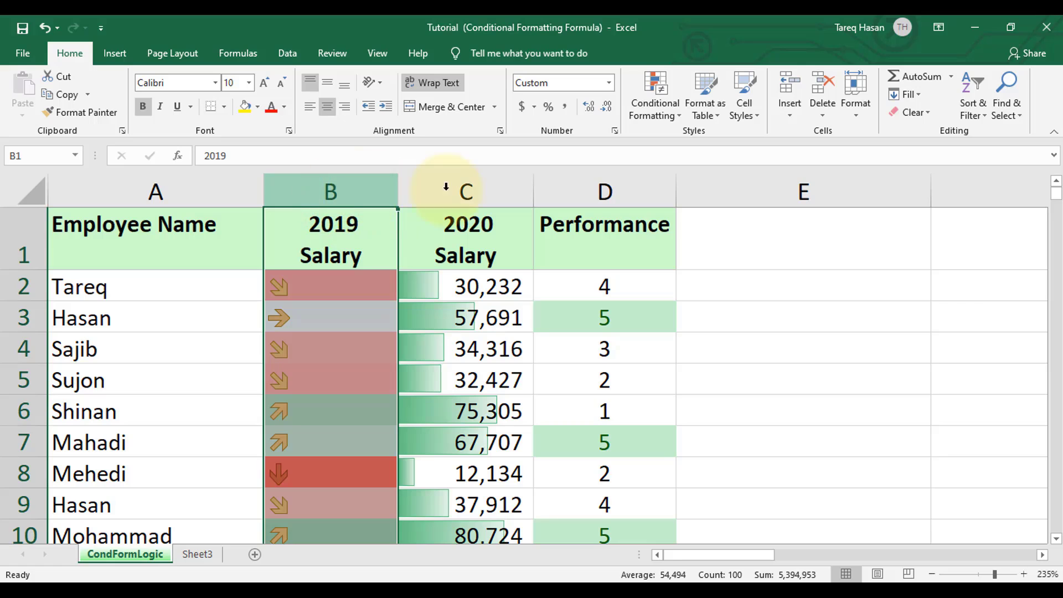
key(ctrl+z)
click(356, 190)
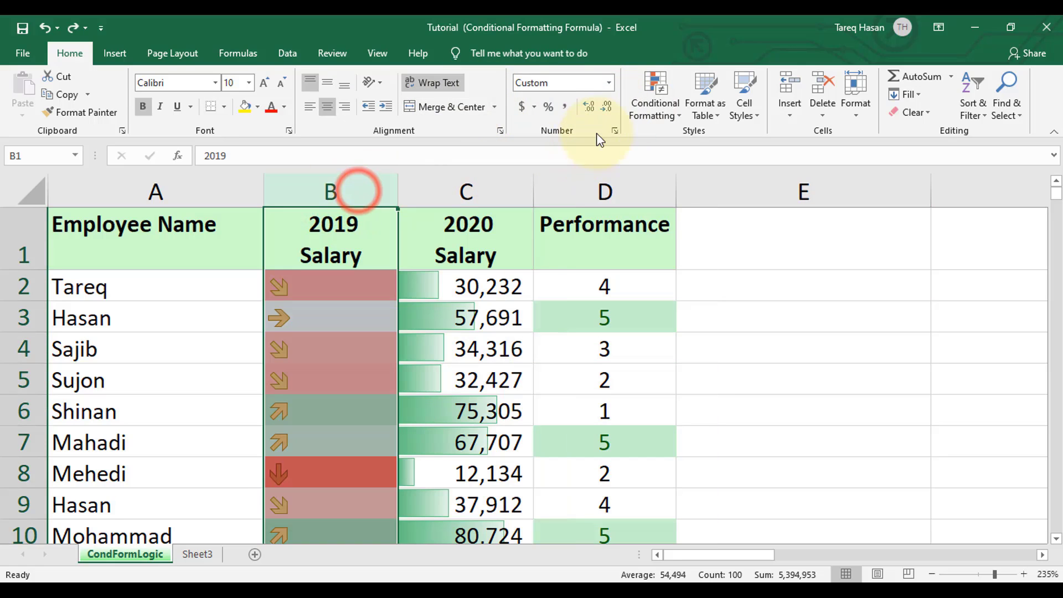
click(653, 117)
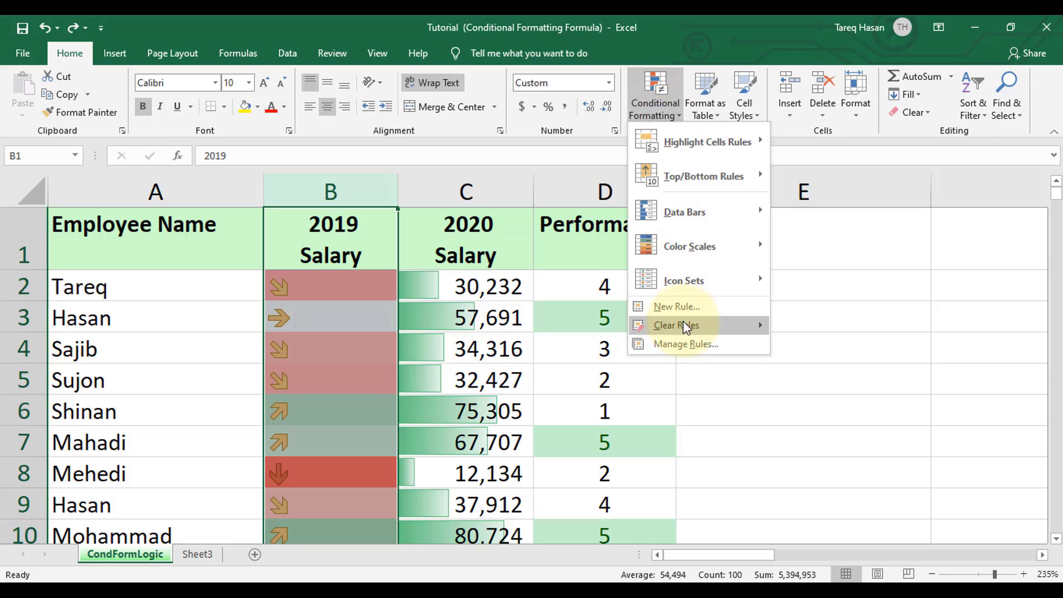
mouse_move(675, 327)
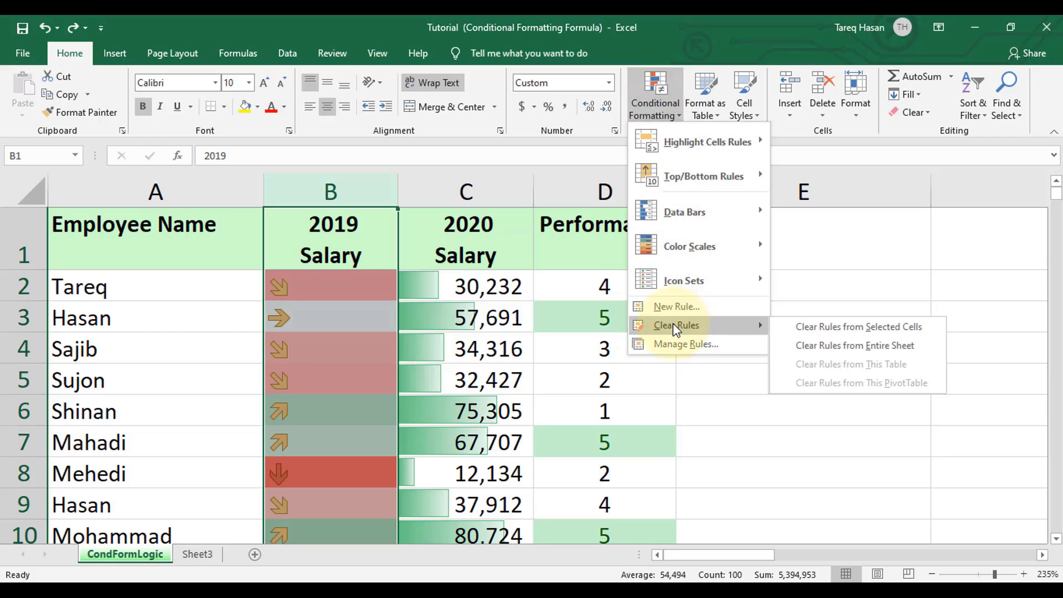
click(881, 330)
click(305, 298)
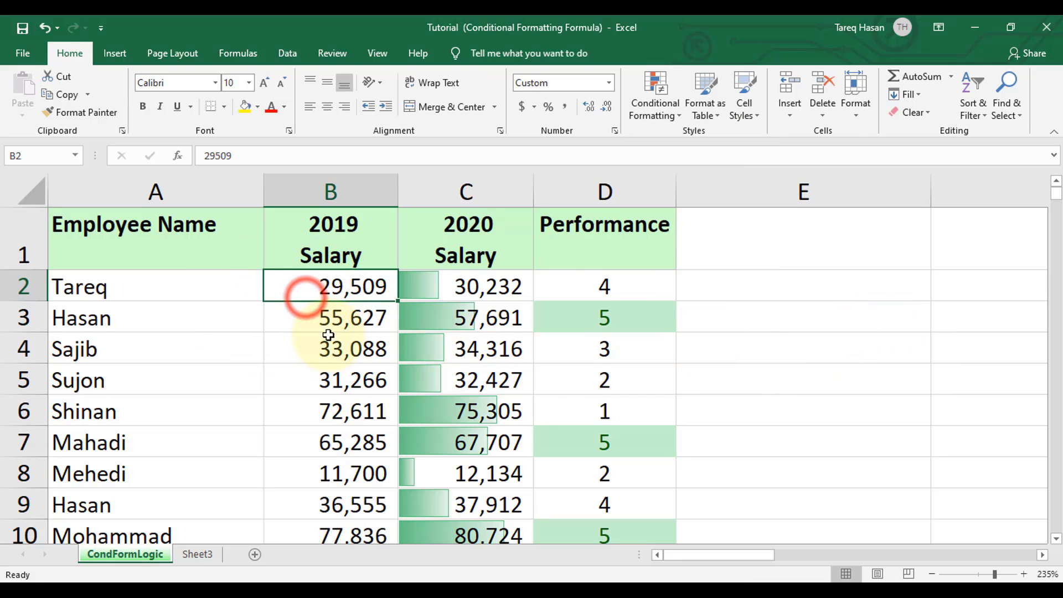
Apply the three-circle green, yellow and red icon set from Shapes to the 2019 Salary column
click(347, 192)
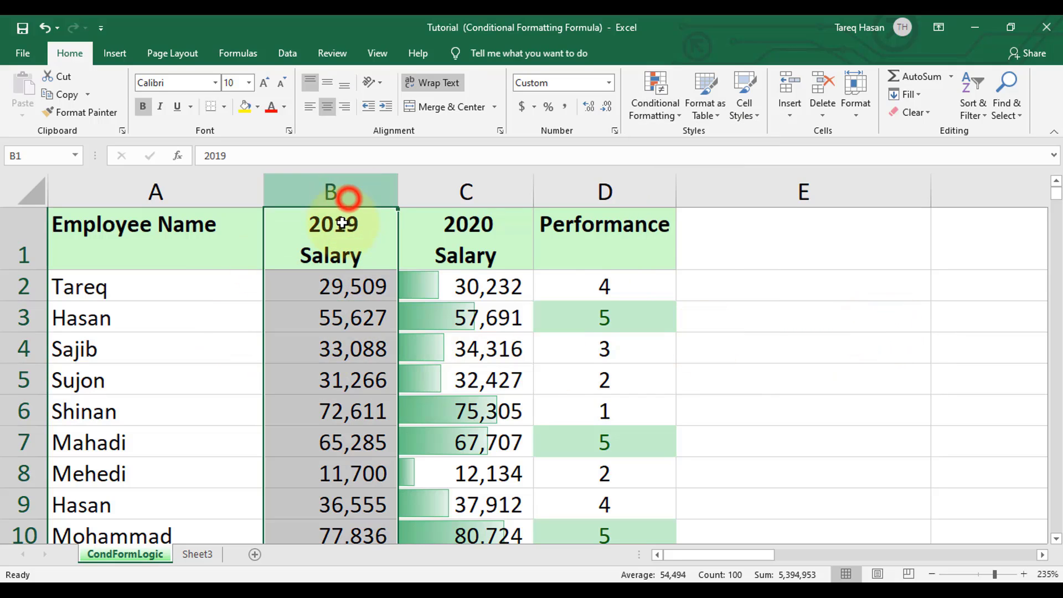
click(644, 103)
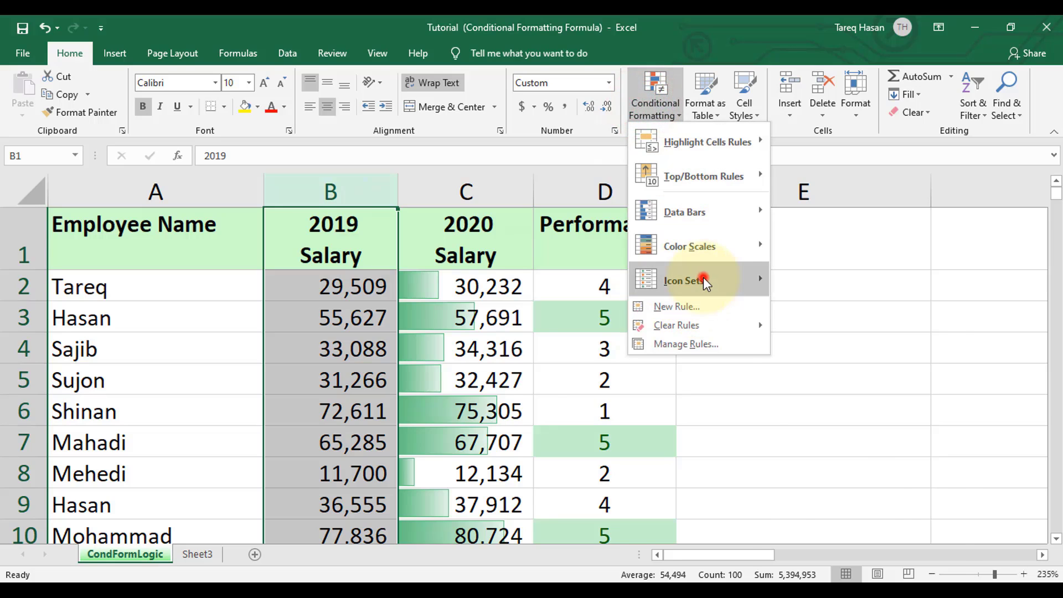
mouse_move(704, 277)
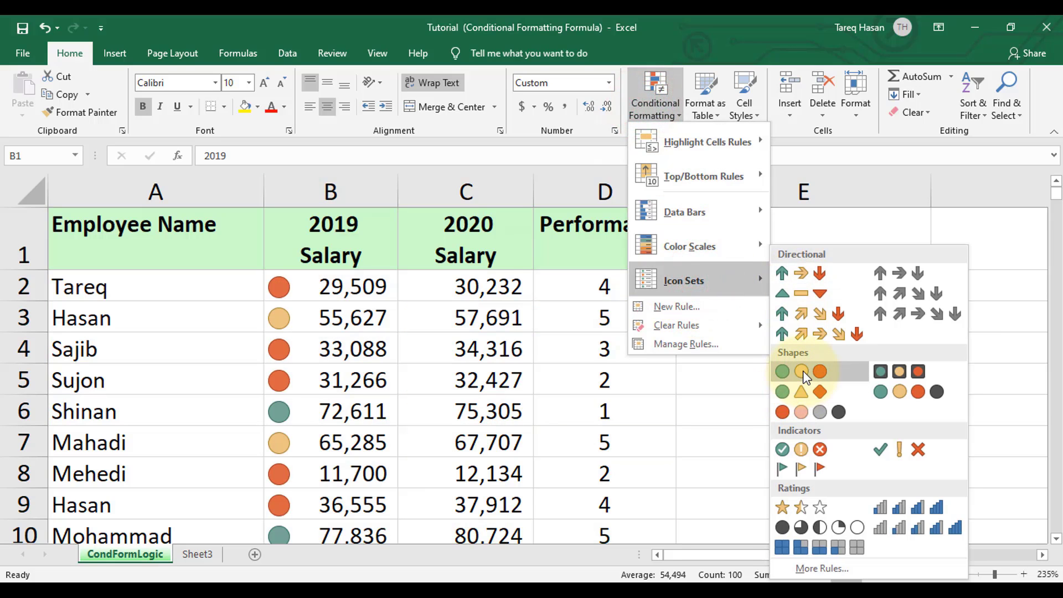
click(803, 371)
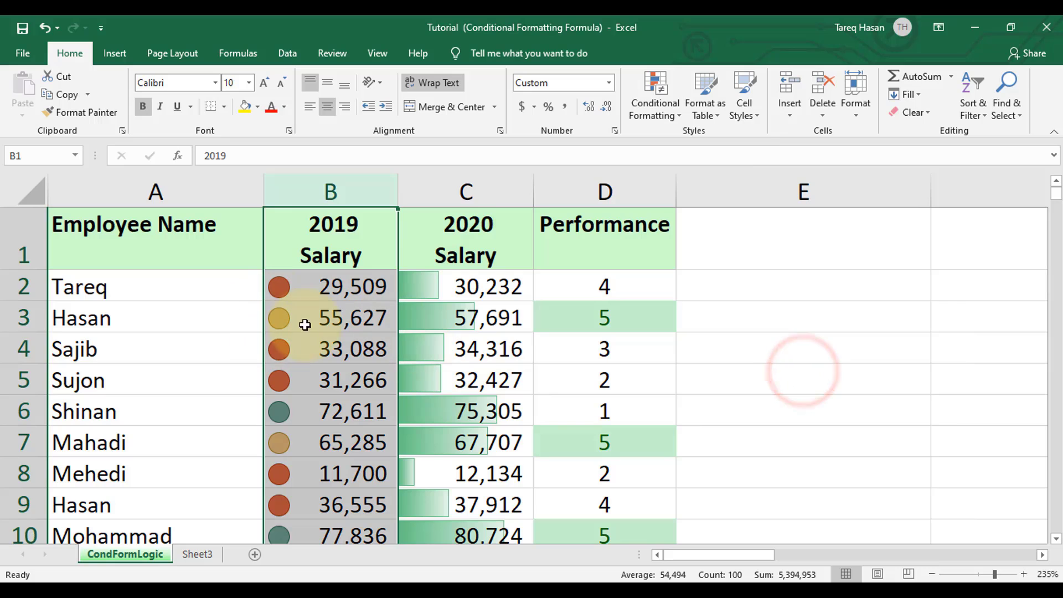
scroll(334, 429, down, 8)
scroll(336, 427, up, 4)
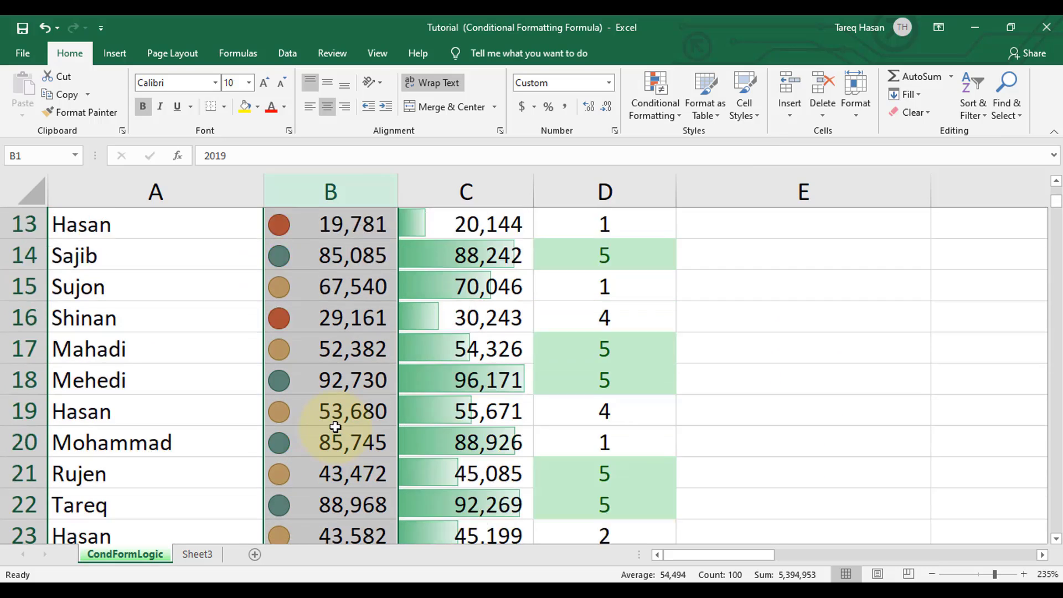
scroll(336, 426, up, 4)
Switch the 2019 Salary column to the 3 Symbols (Uncircled) icon set and check the symbols against the salaries
click(662, 118)
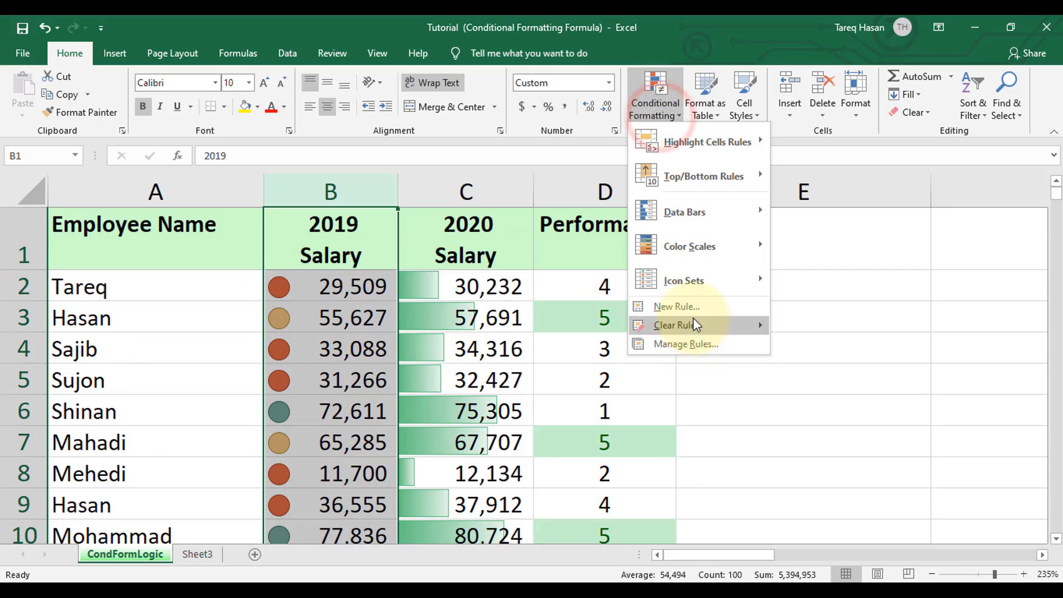
click(701, 284)
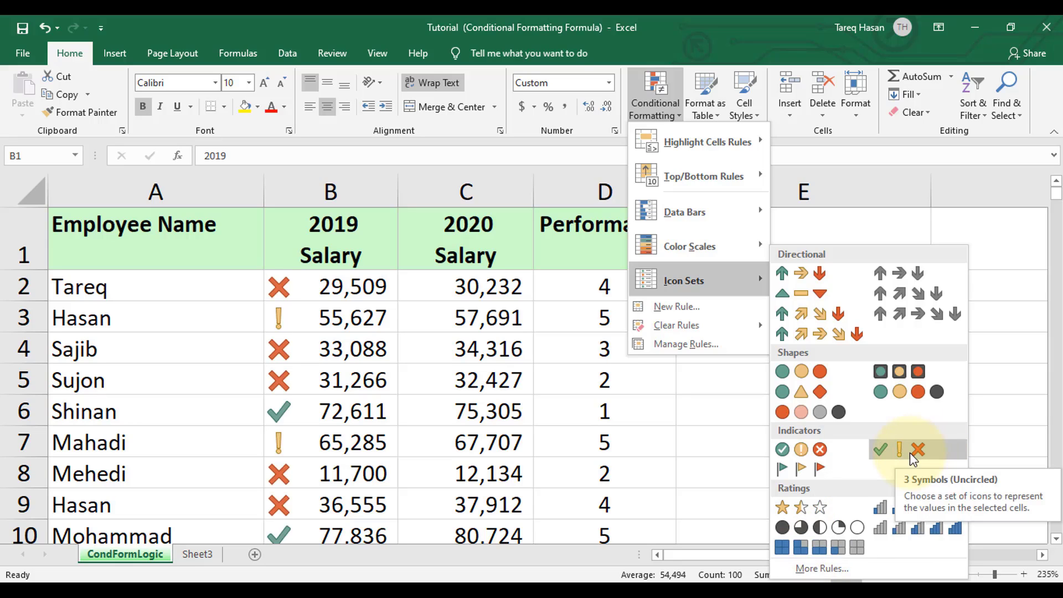
click(890, 451)
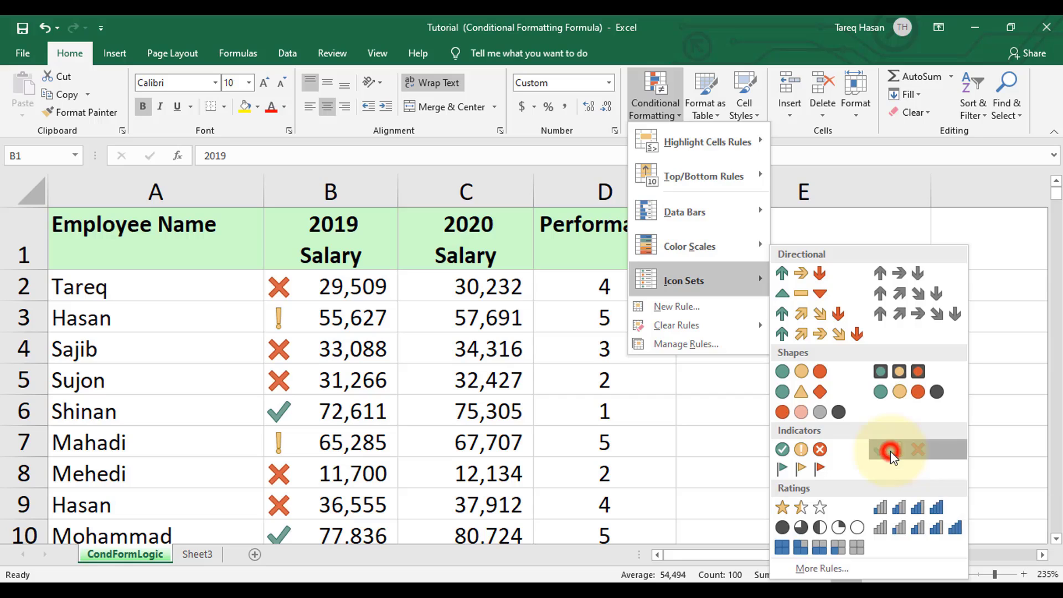
scroll(700, 448, down, 2)
scroll(382, 412, up, 2)
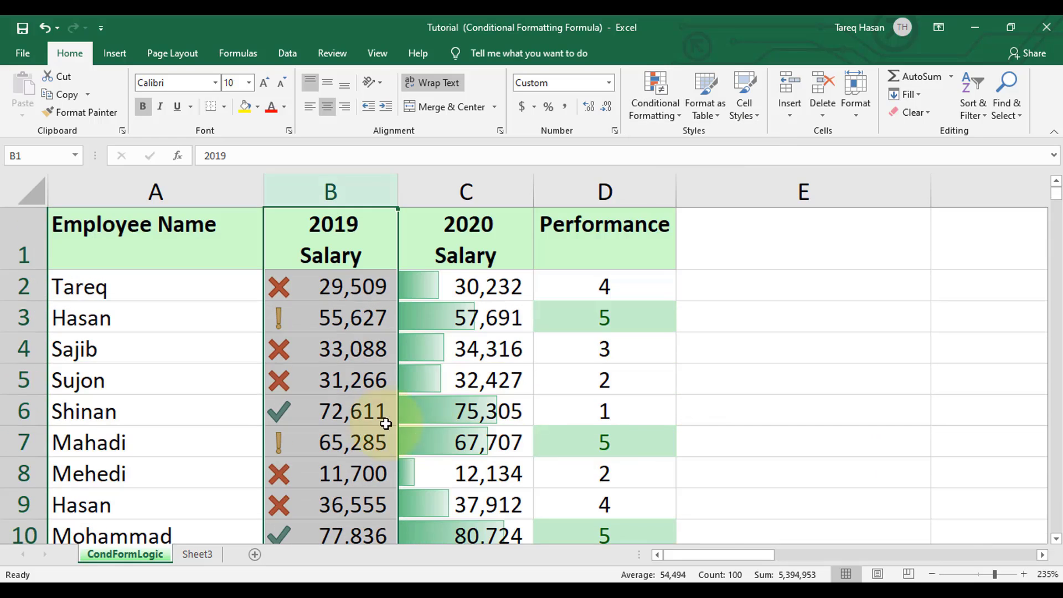
click(332, 339)
click(298, 412)
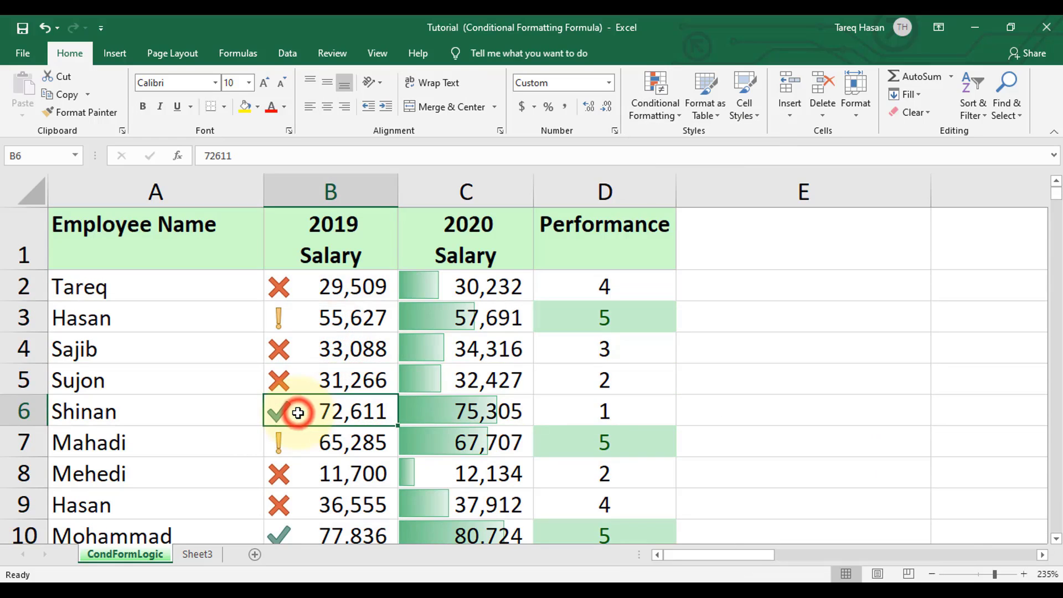
click(287, 316)
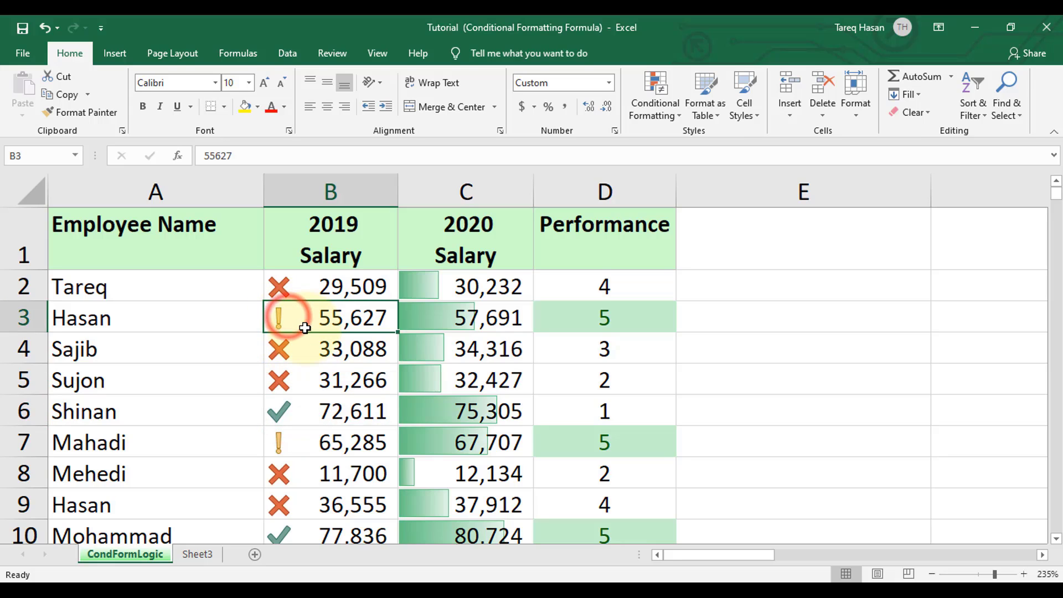
scroll(331, 443, down, 10)
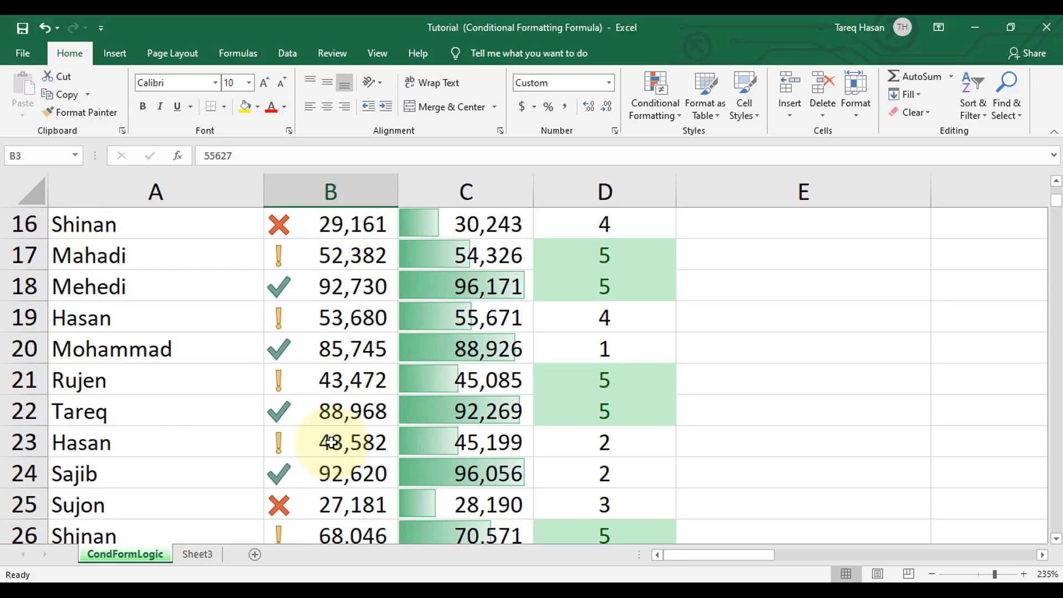
scroll(331, 443, up, 7)
scroll(331, 443, up, 3)
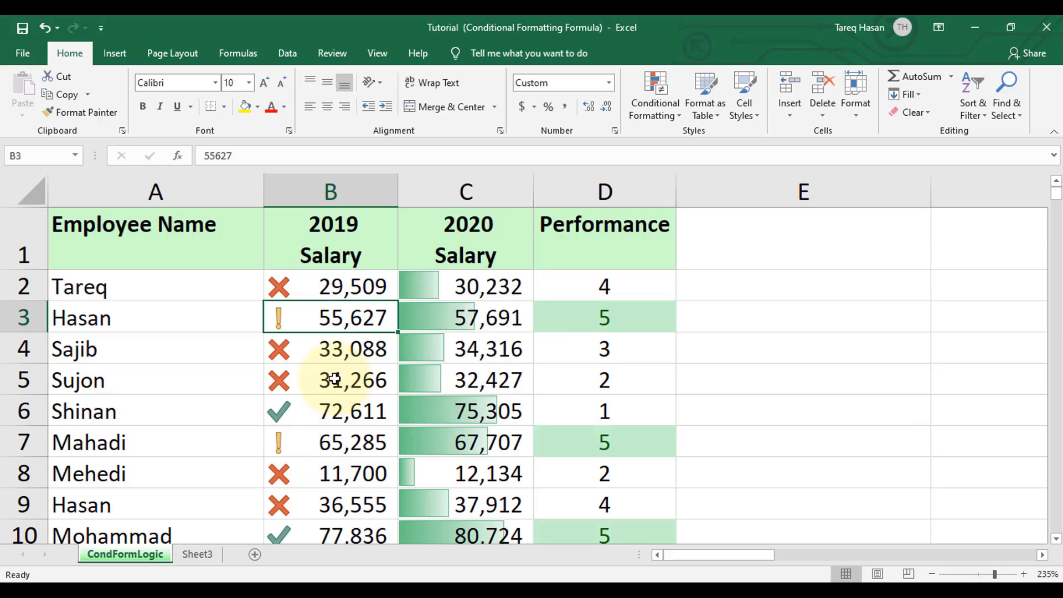
click(351, 191)
click(652, 111)
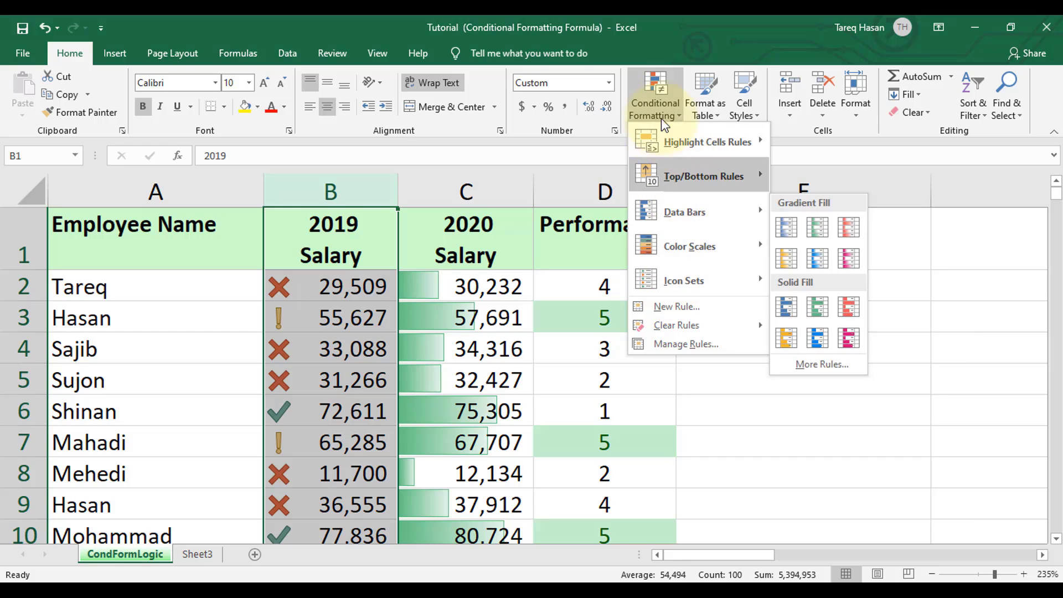
click(659, 91)
click(697, 330)
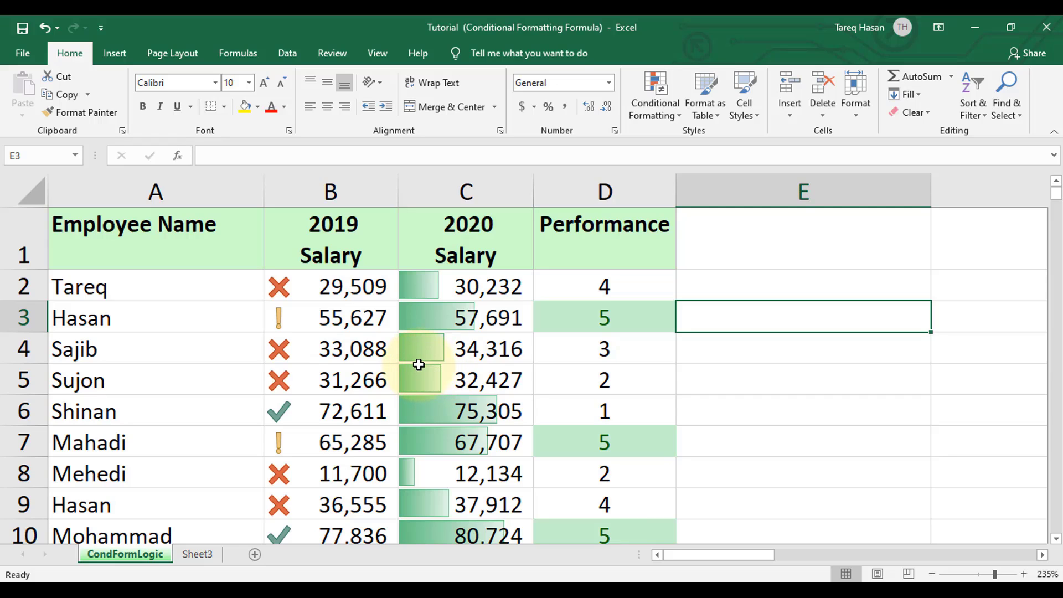
click(676, 267)
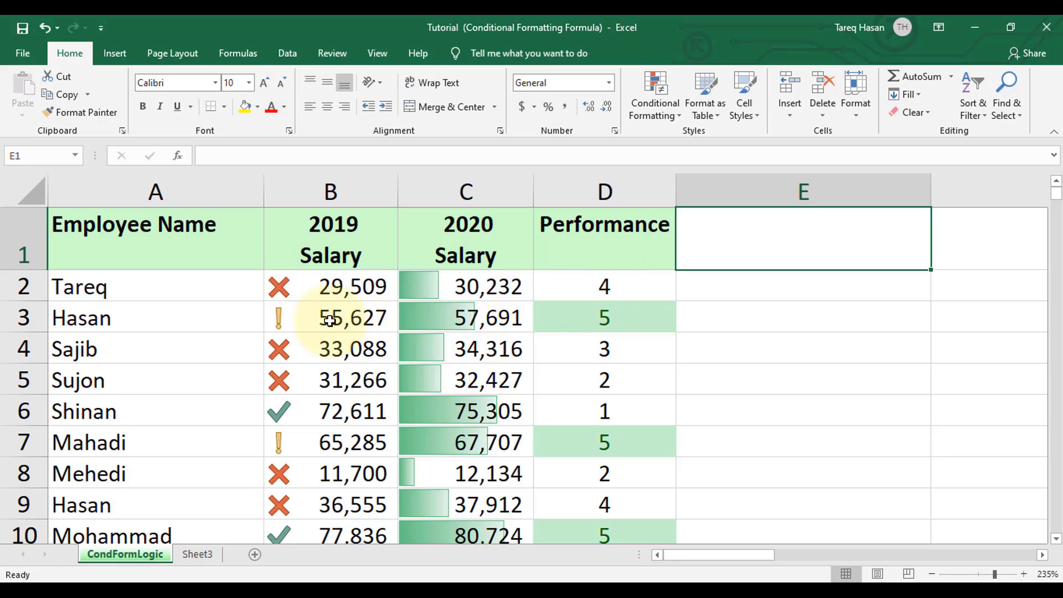
click(221, 288)
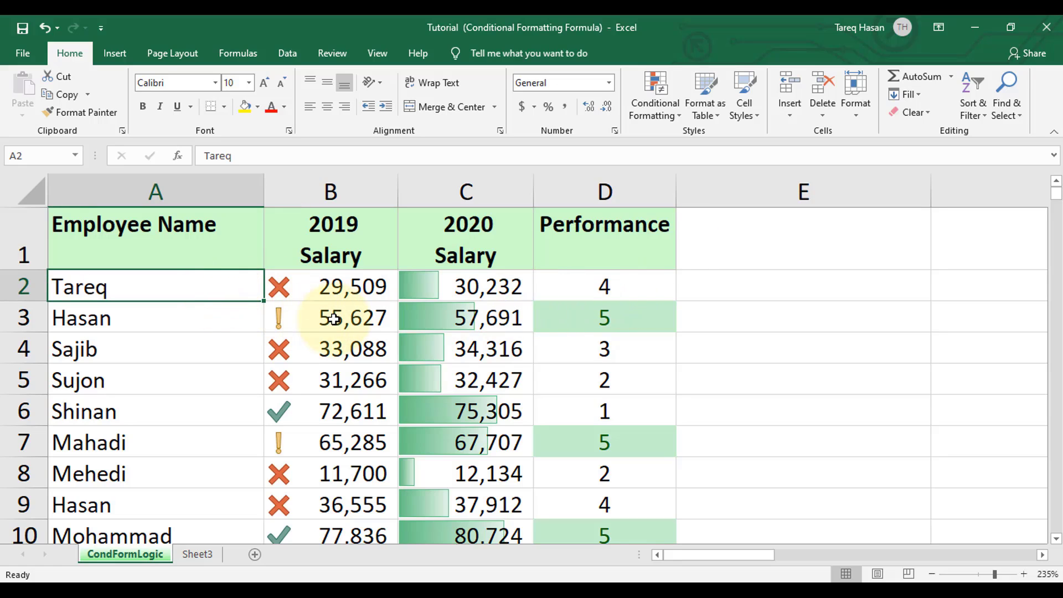